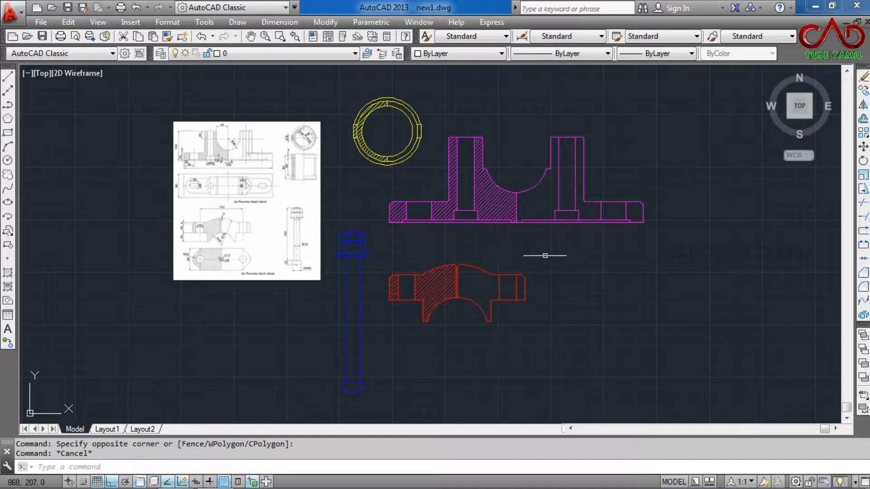
- Move the red cap onto the magenta base, placing its lower arc's centre on the centre of the base's bore arc
click(557, 257)
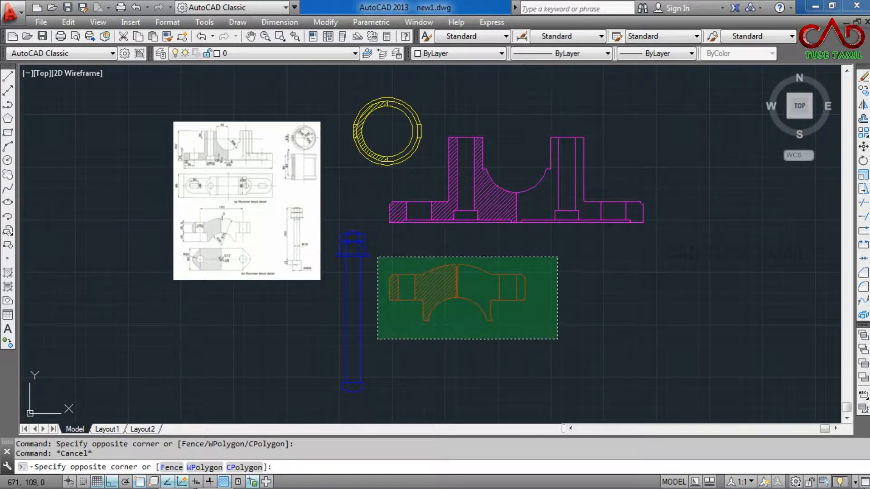
click(385, 337)
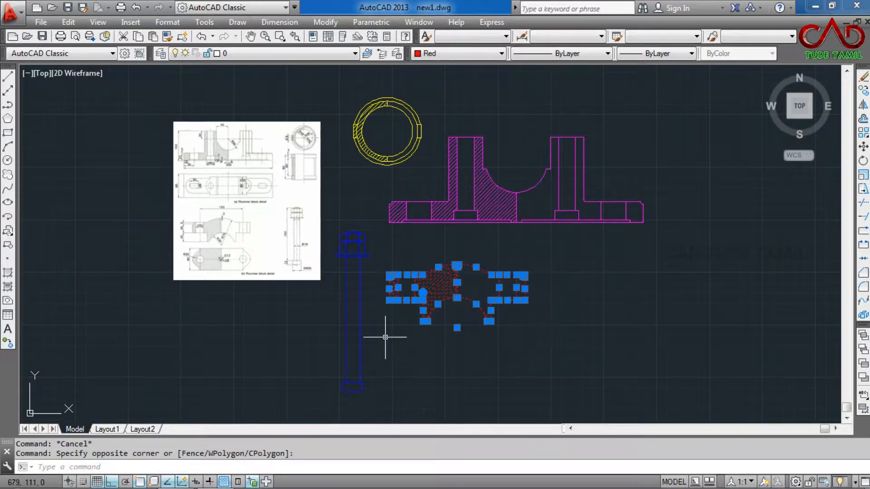
click(863, 146)
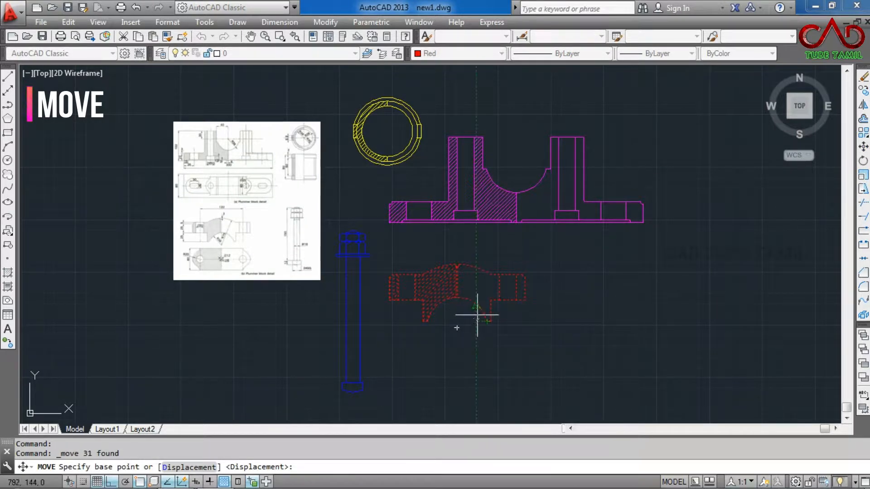
click(456, 327)
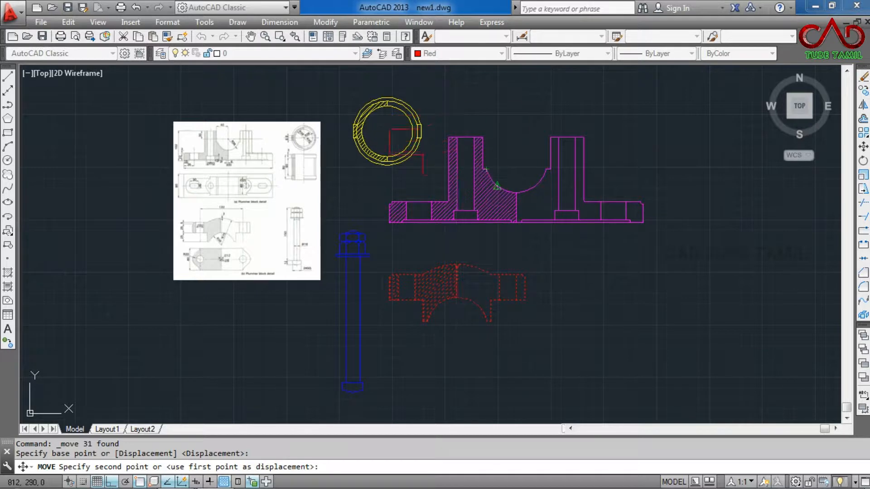
click(516, 163)
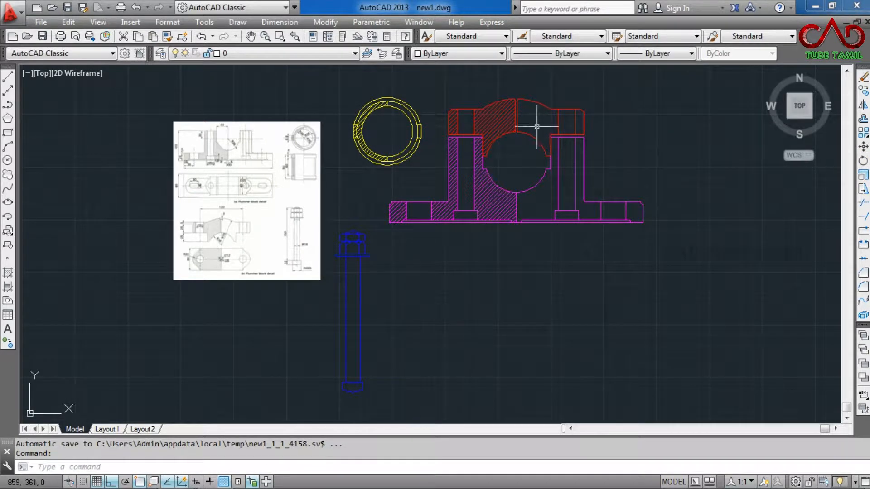
- Move the yellow bush into the bore between cap and base, from its own centre to the bore's centre
scroll(508, 95, up, 2)
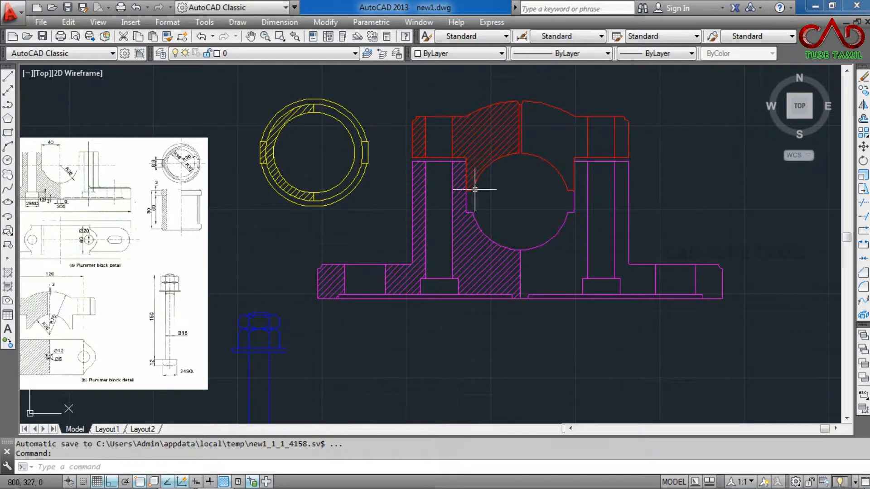
scroll(571, 173, down, 1)
scroll(426, 136, up, 1)
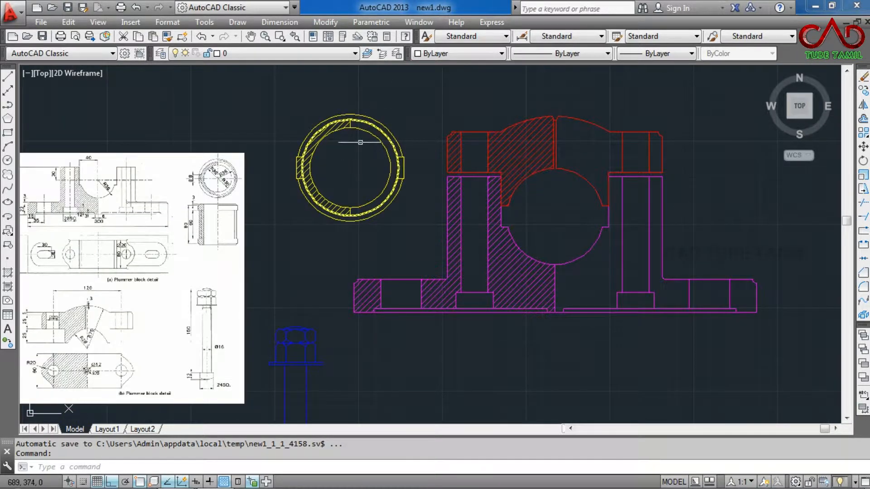
click(407, 95)
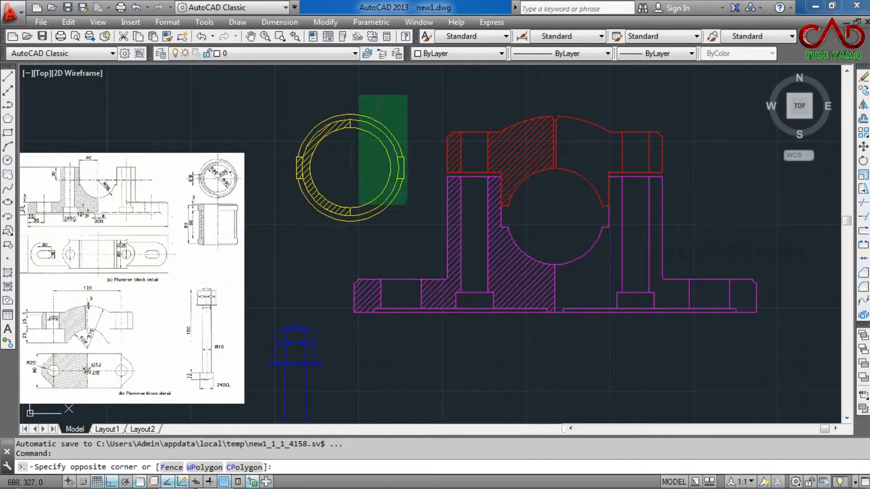
click(281, 240)
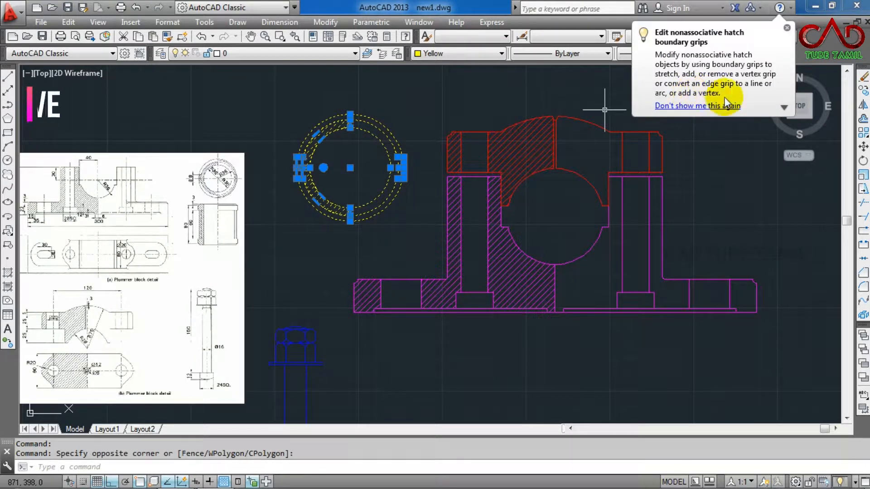
click(863, 147)
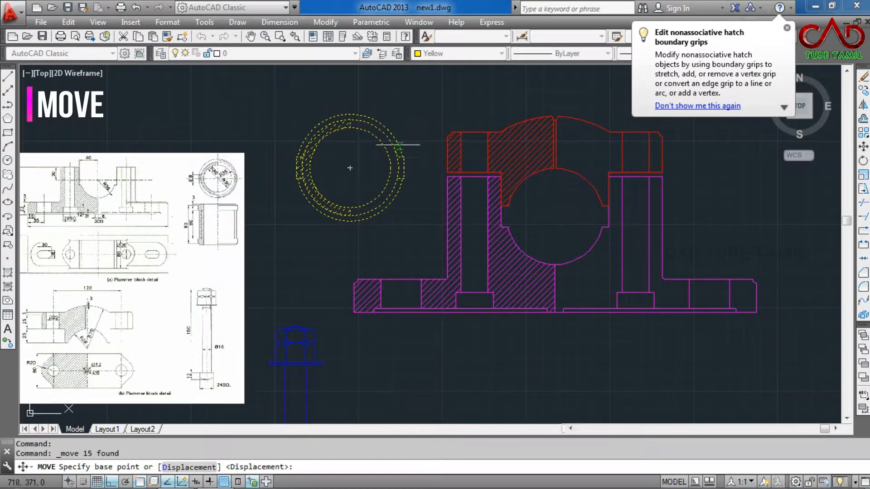
click(350, 167)
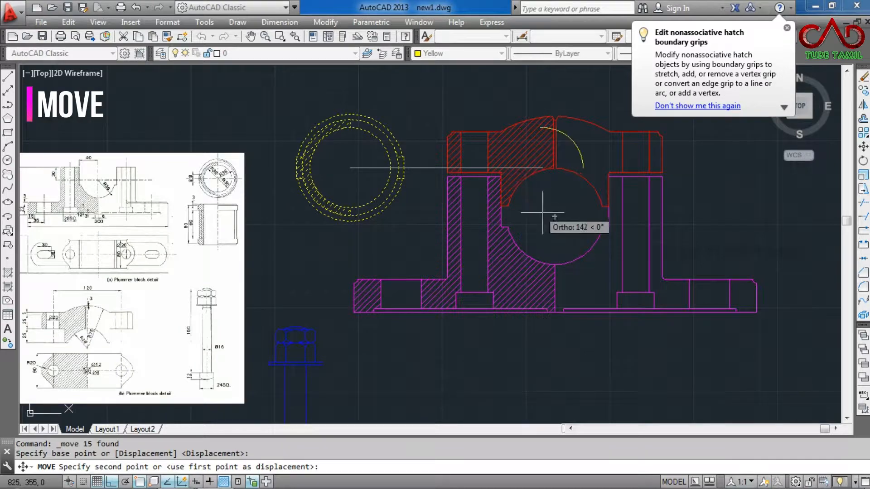
click(556, 217)
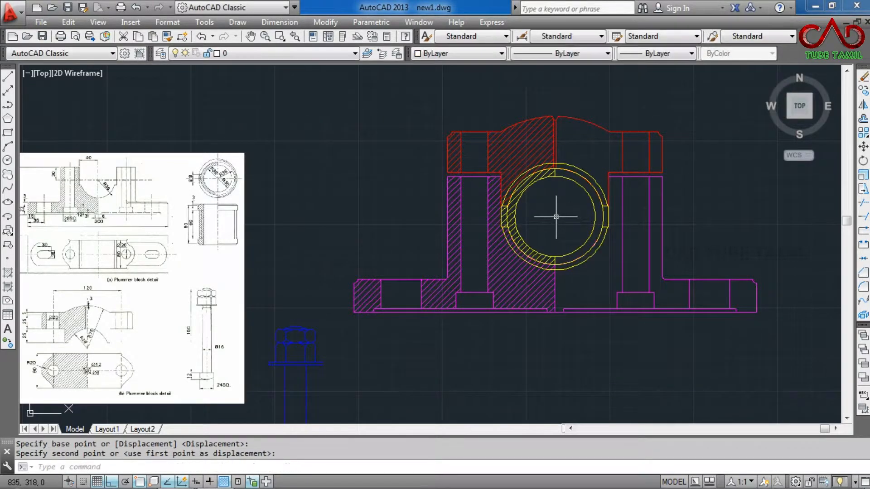
- Move the blue bolt into the base's left hole, from the midpoint where shank meets square head to the midpoint of the recess's upper edge
scroll(583, 169, up, 1)
scroll(582, 166, down, 1)
scroll(539, 155, up, 1)
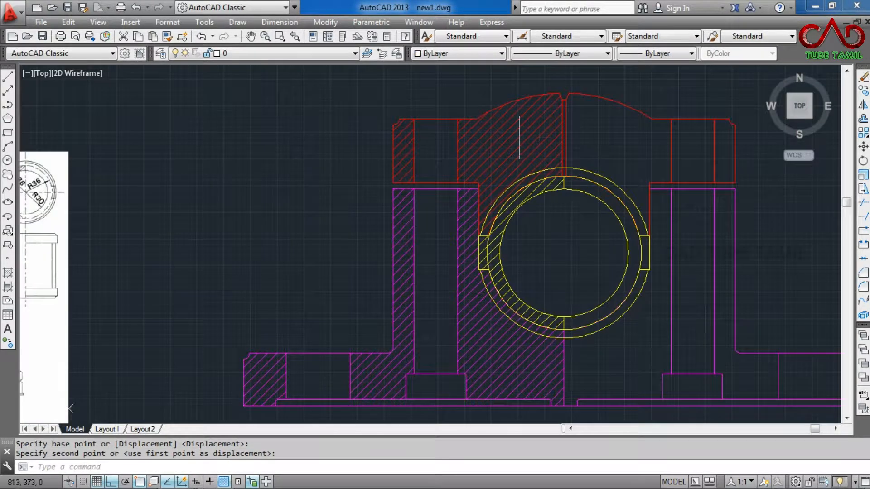
scroll(520, 138, down, 2)
scroll(521, 137, down, 2)
scroll(426, 207, up, 2)
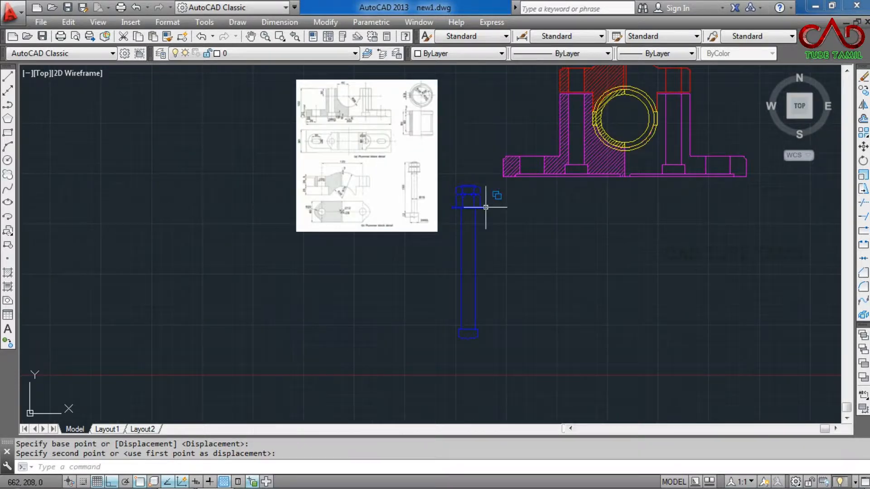
scroll(486, 227, up, 4)
scroll(467, 207, down, 4)
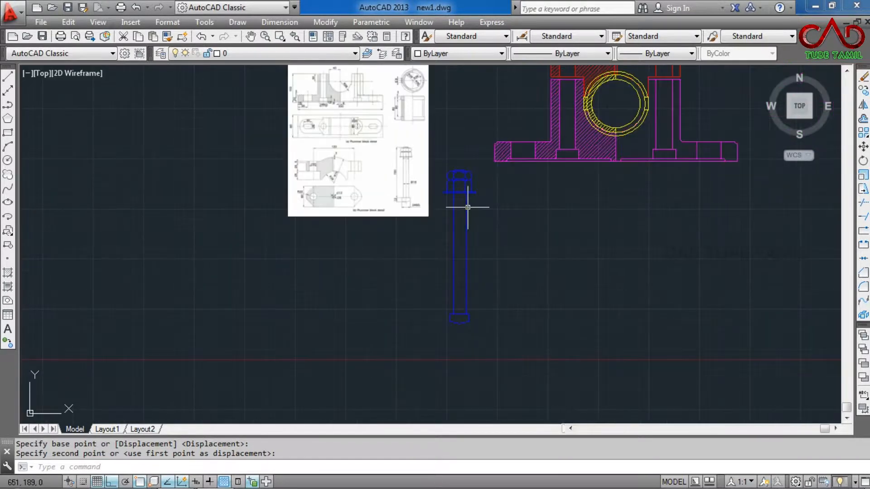
scroll(537, 196, down, 2)
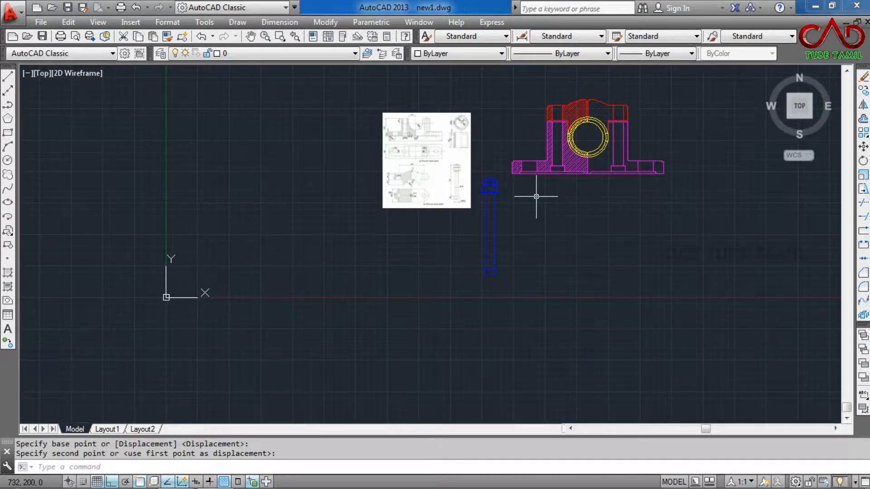
scroll(536, 197, down, 2)
scroll(520, 188, up, 5)
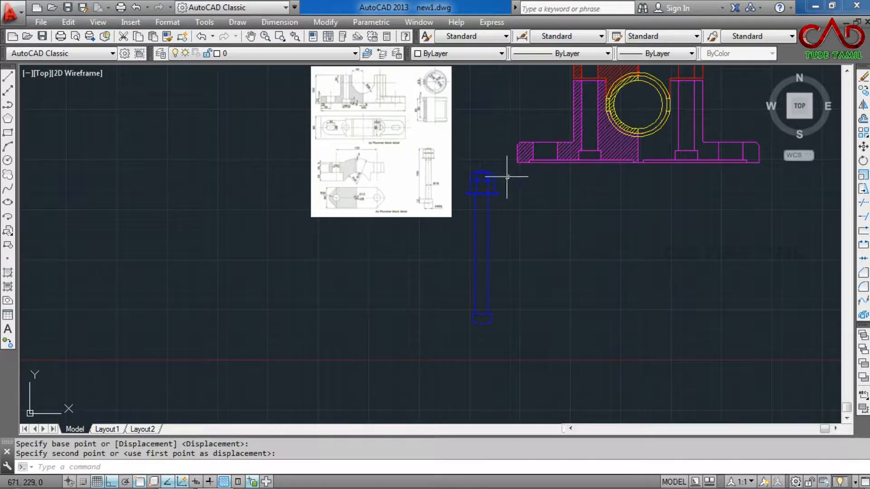
click(503, 150)
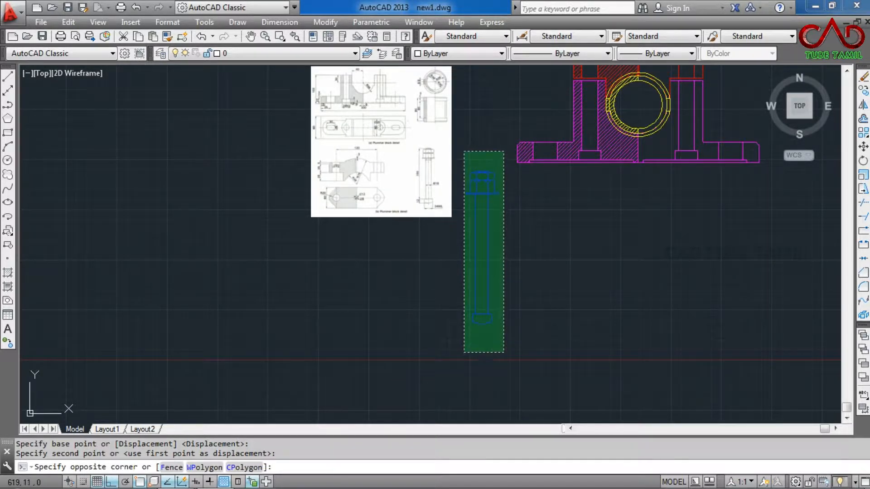
click(464, 352)
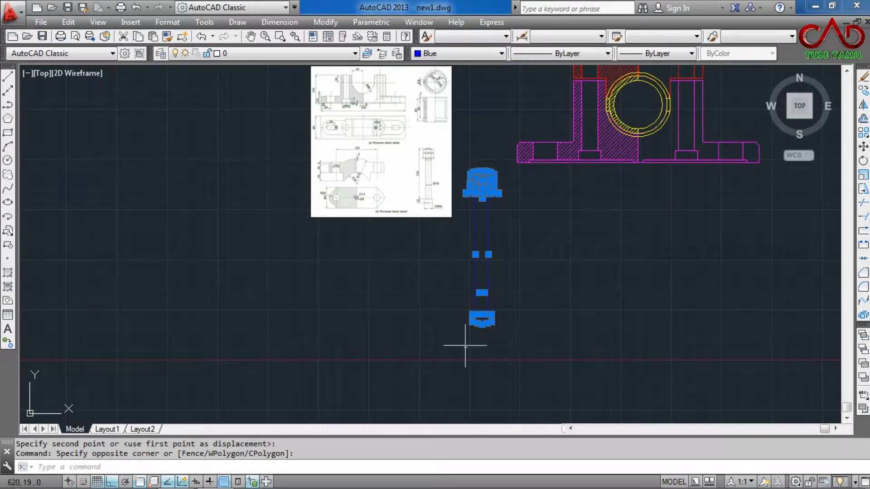
click(863, 147)
scroll(450, 349, up, 5)
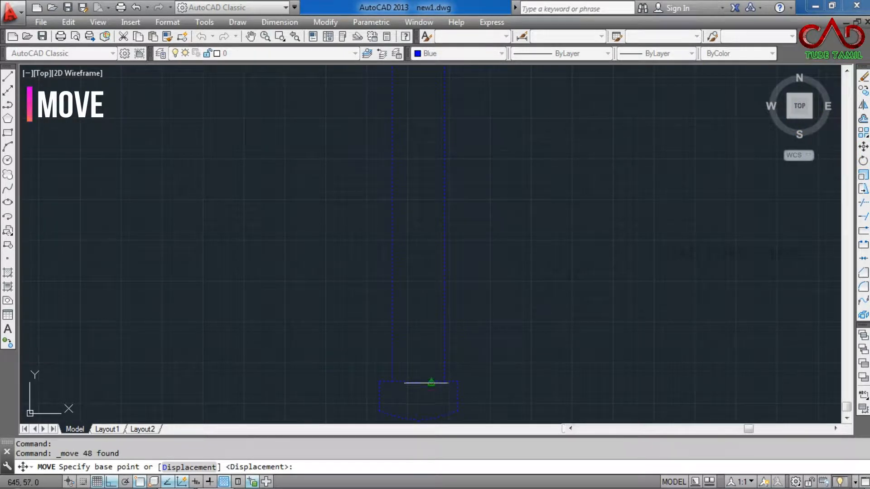
click(418, 381)
scroll(417, 378, down, 8)
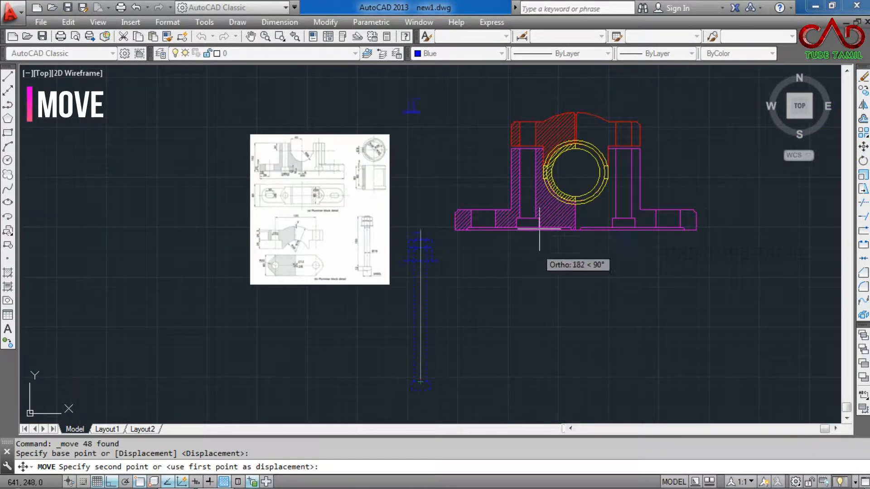
scroll(530, 214, up, 3)
scroll(530, 214, up, 3)
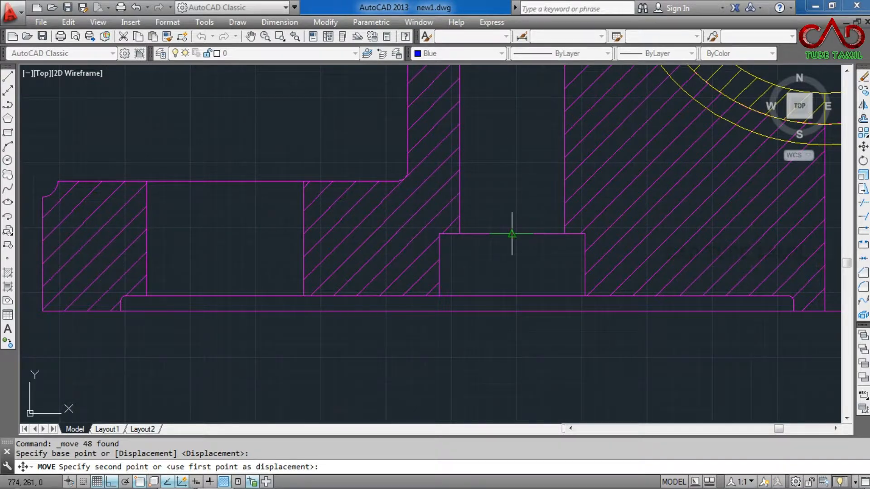
click(512, 233)
- Examine how the bolt fits through the base and cap, especially the nut and washer's position above the cap
scroll(509, 230, down, 6)
scroll(503, 263, up, 5)
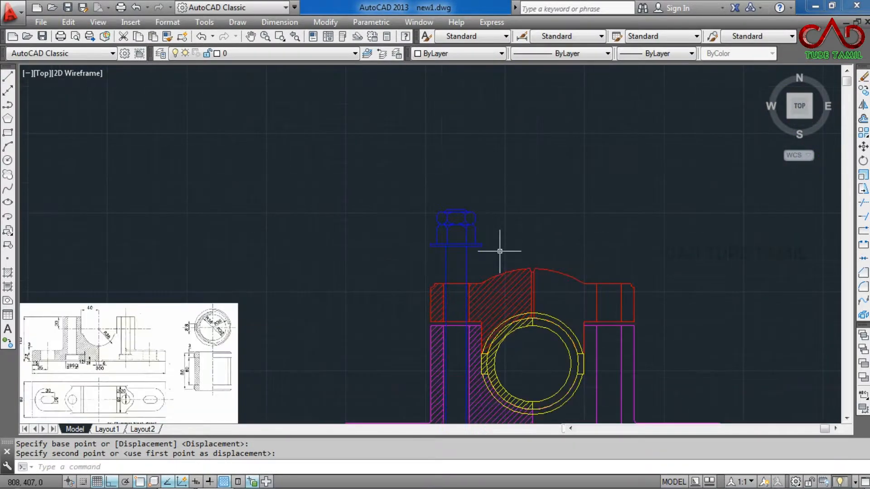
scroll(459, 263, up, 5)
scroll(455, 265, down, 2)
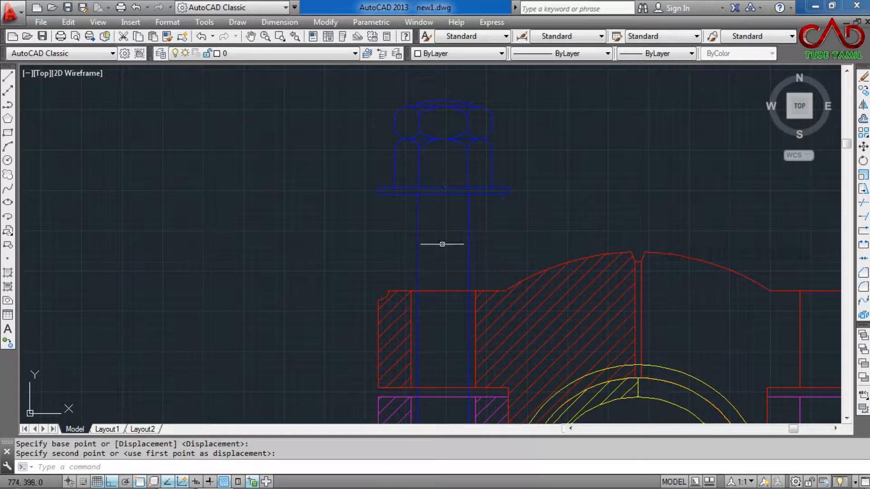
scroll(443, 226, up, 1)
scroll(461, 95, down, 1)
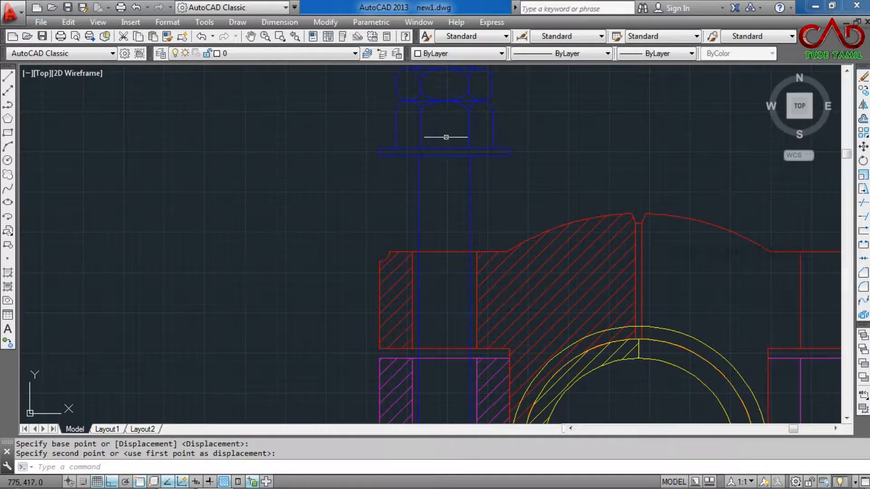
scroll(446, 136, down, 2)
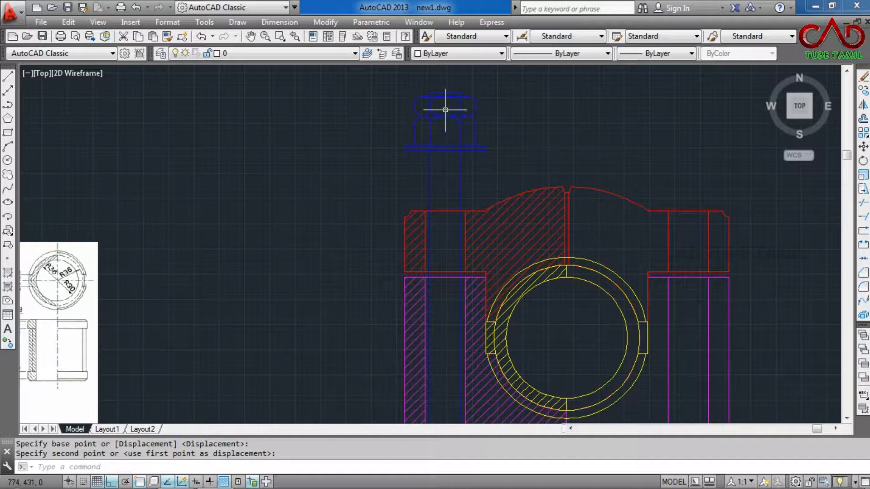
scroll(455, 96, down, 2)
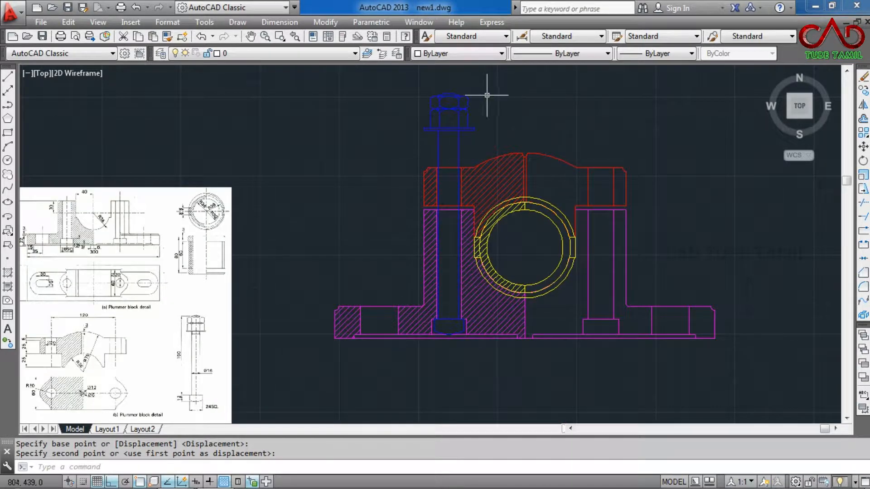
scroll(549, 119, down, 2)
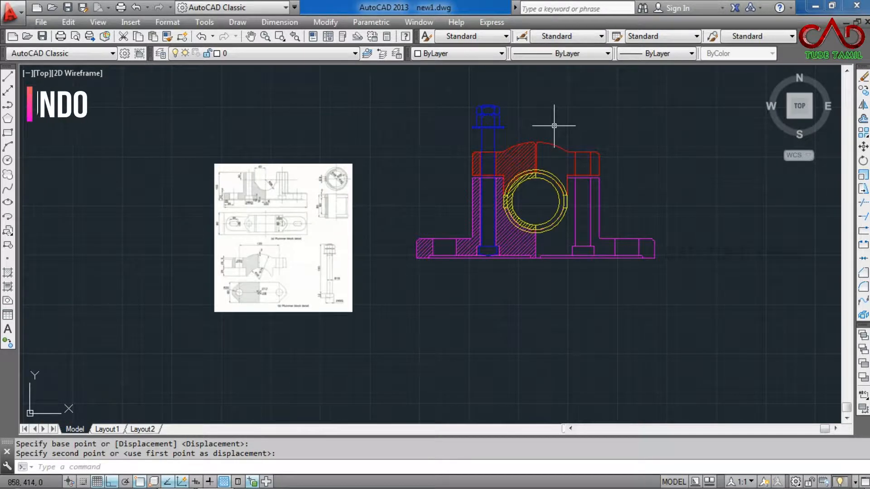
- Undo the move of the blue bolt into the base
key(ctrl+z)
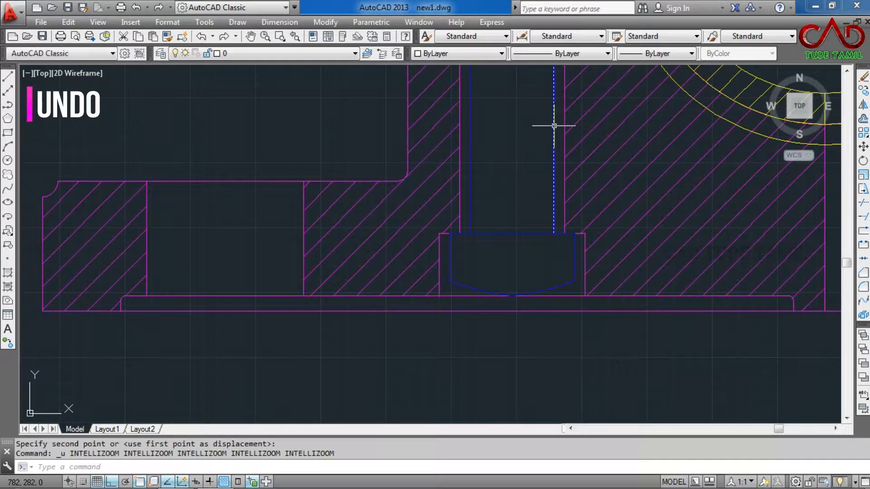
key(ctrl+z)
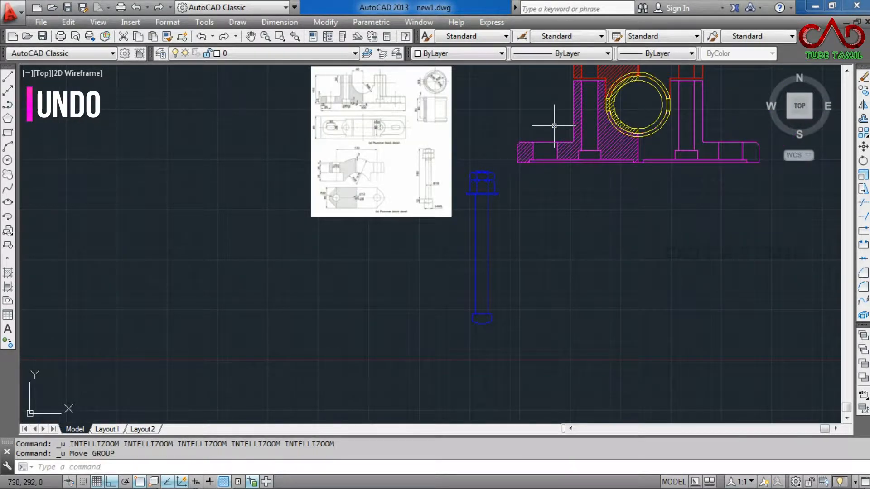
scroll(557, 126, down, 2)
scroll(515, 185, up, 2)
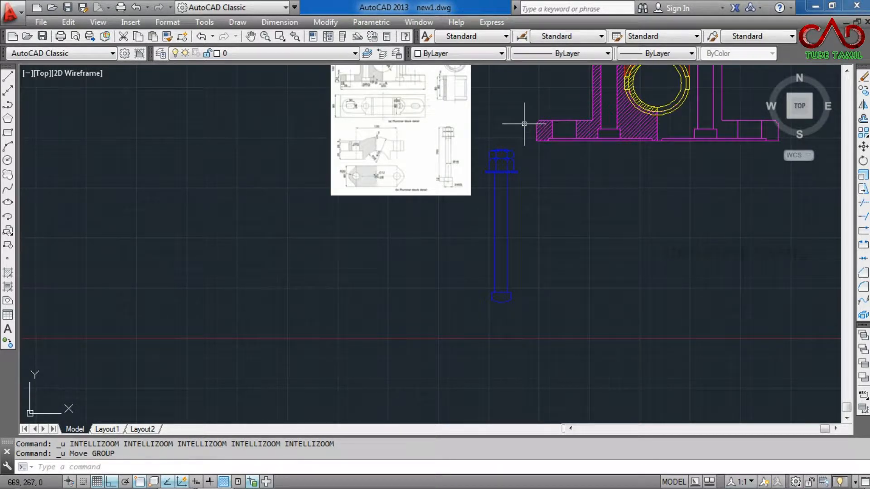
- Add a linear dimension from the top of the bolt's square head to the bolt's upper tip, placed on its right side
scroll(463, 130, up, 4)
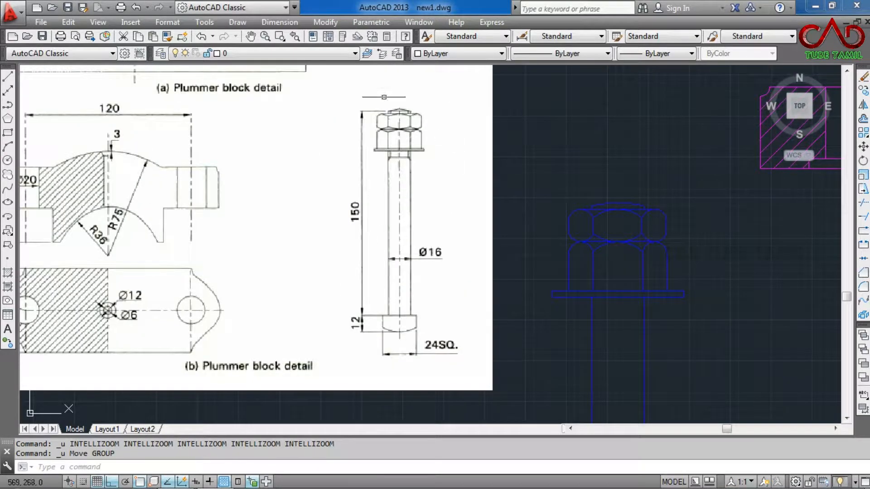
scroll(374, 152, down, 3)
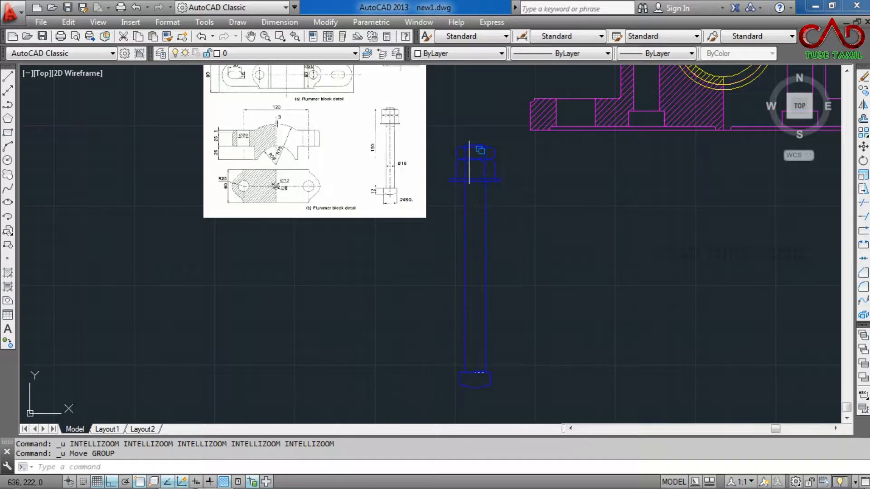
middle_drag(473, 149, 402, 176)
click(280, 22)
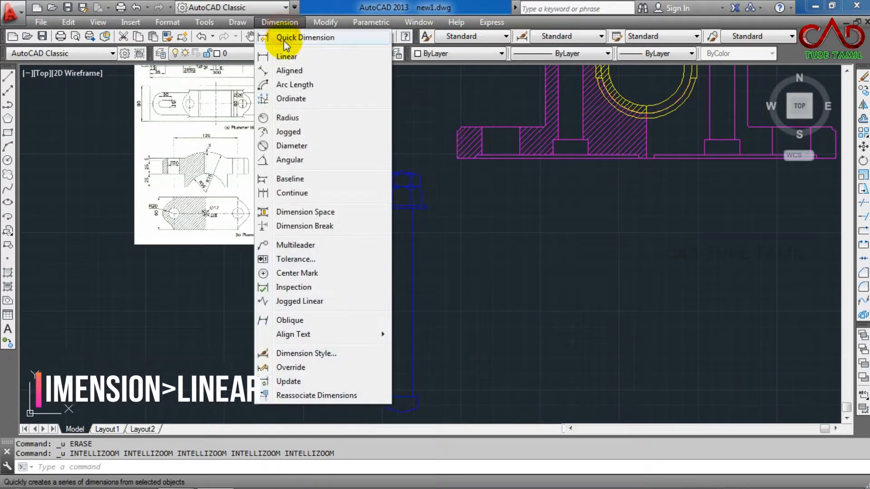
click(291, 59)
scroll(355, 158, down, 2)
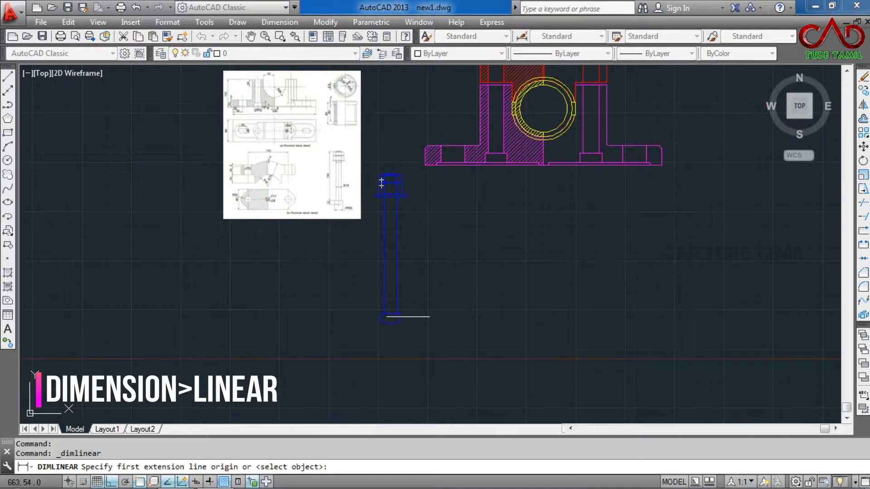
scroll(362, 310, up, 5)
click(362, 309)
scroll(352, 305, down, 2)
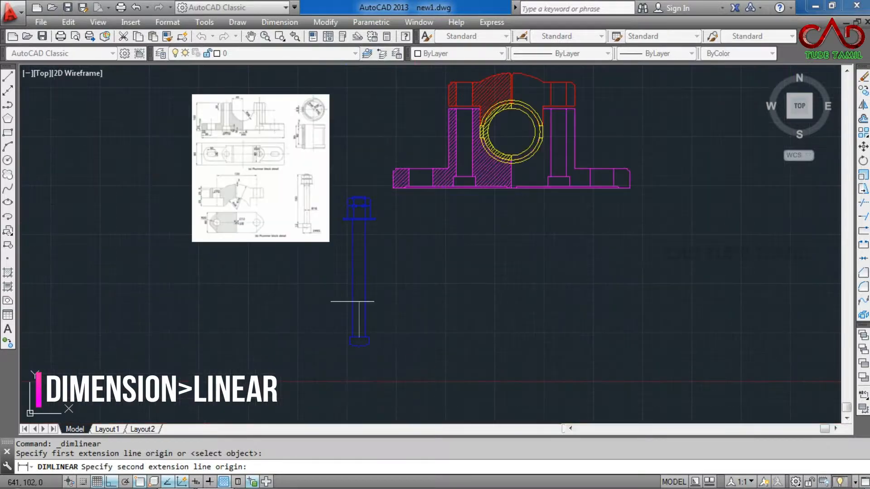
scroll(355, 194, up, 3)
click(353, 222)
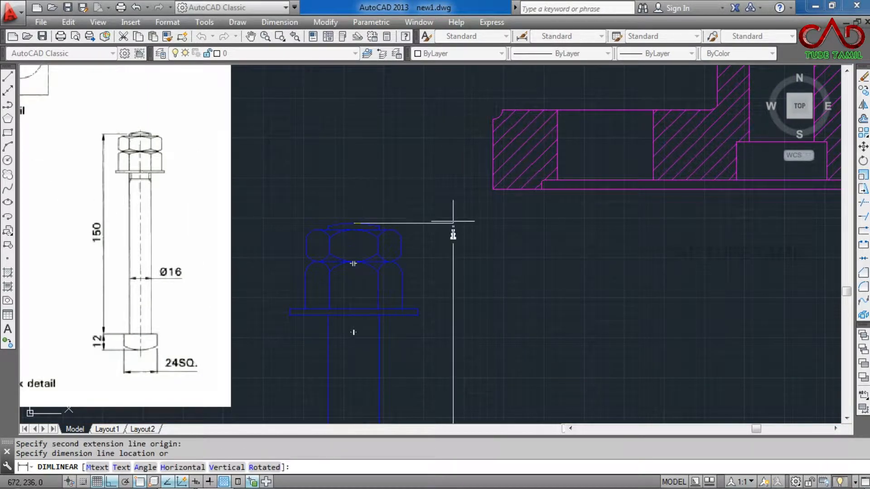
click(452, 218)
scroll(452, 201, down, 4)
scroll(456, 285, up, 5)
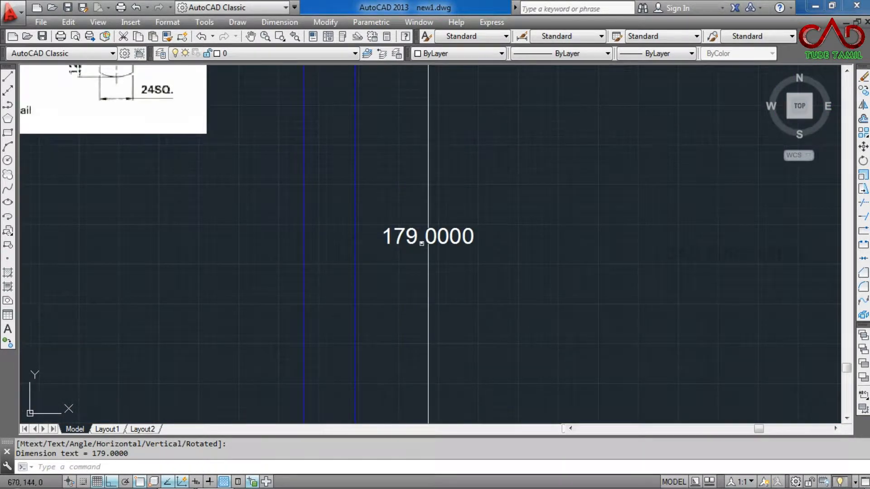
scroll(414, 229, down, 4)
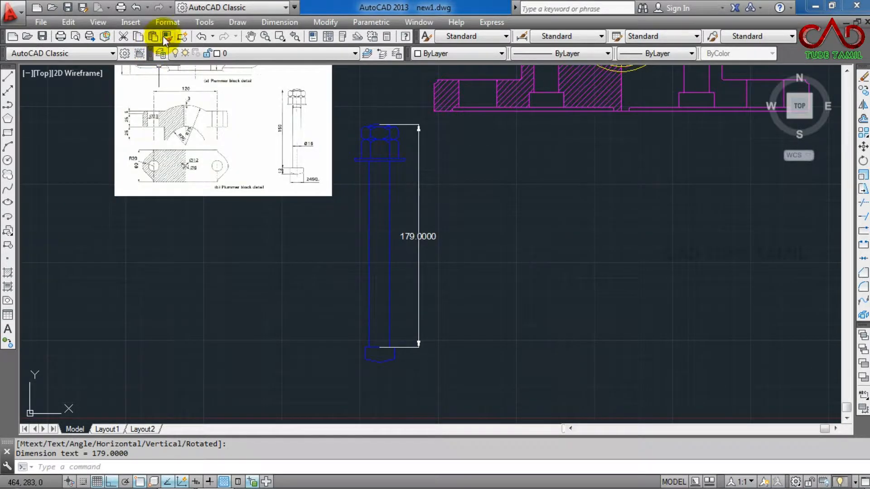
- Add a linear dimension from the top of the square head to the underside of the washer, placed left of the bolt
click(280, 22)
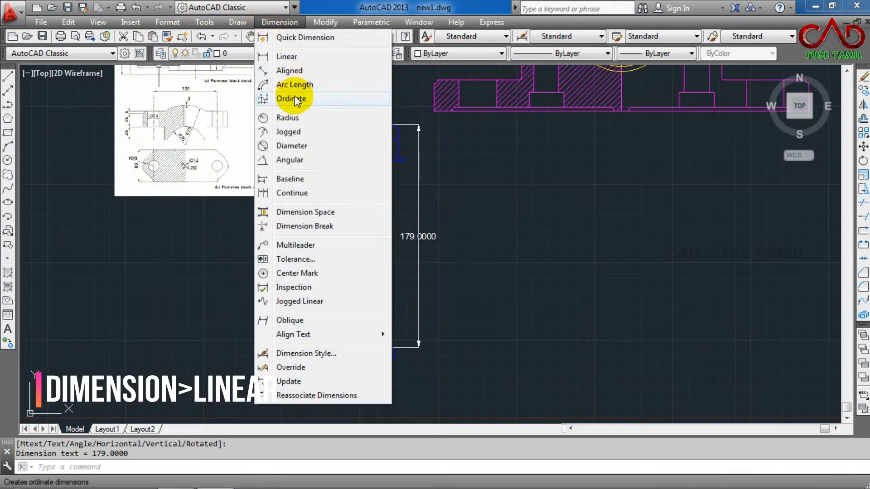
click(287, 56)
scroll(289, 100, up, 6)
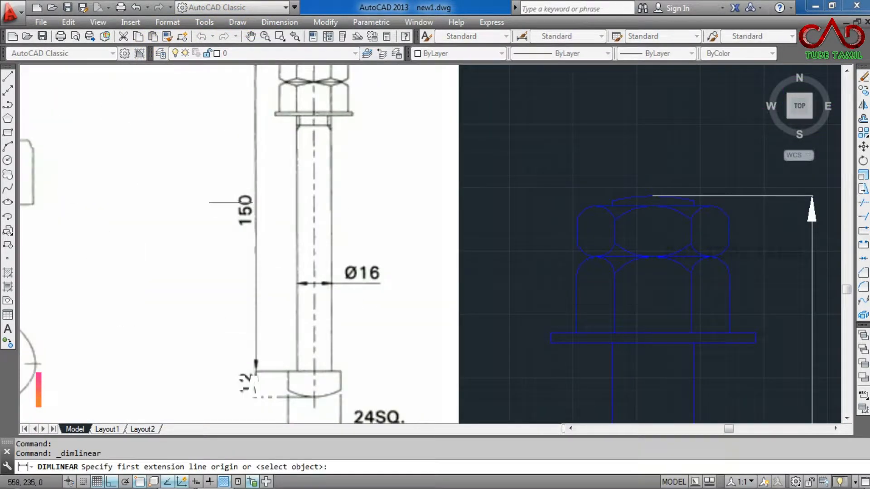
scroll(241, 189, down, 4)
scroll(326, 156, down, 2)
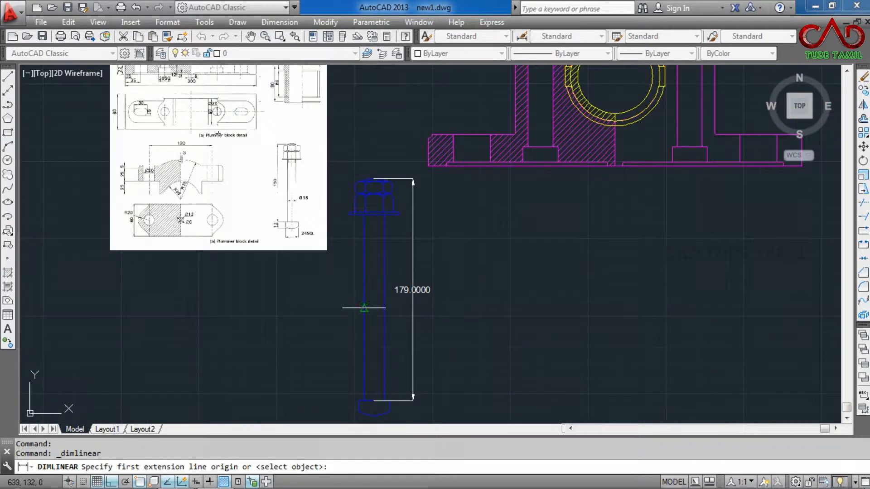
click(372, 400)
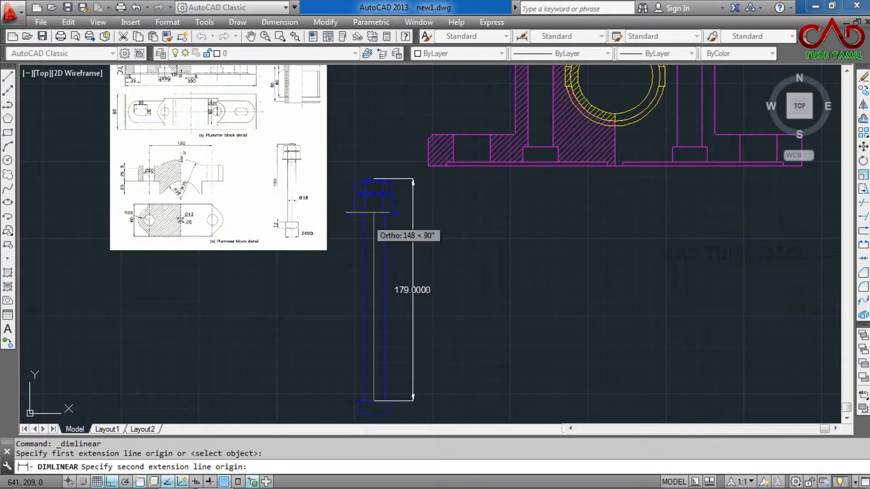
scroll(370, 208, up, 5)
click(380, 232)
scroll(379, 233, down, 5)
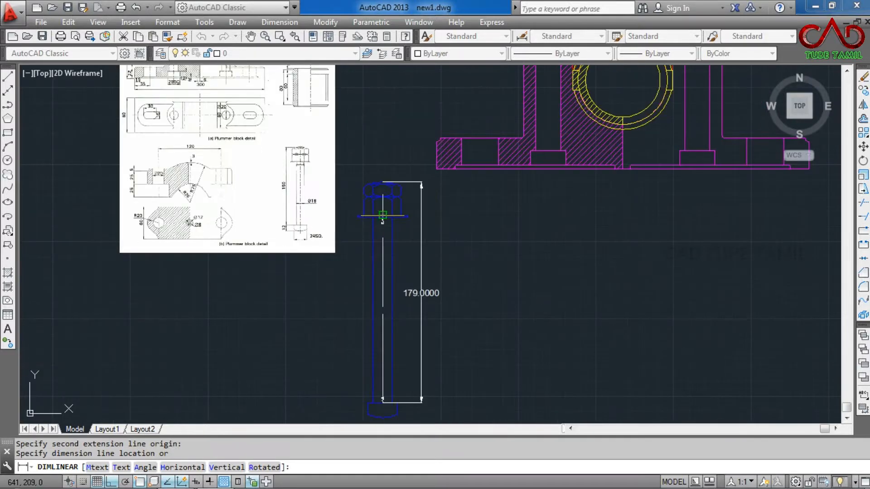
click(351, 311)
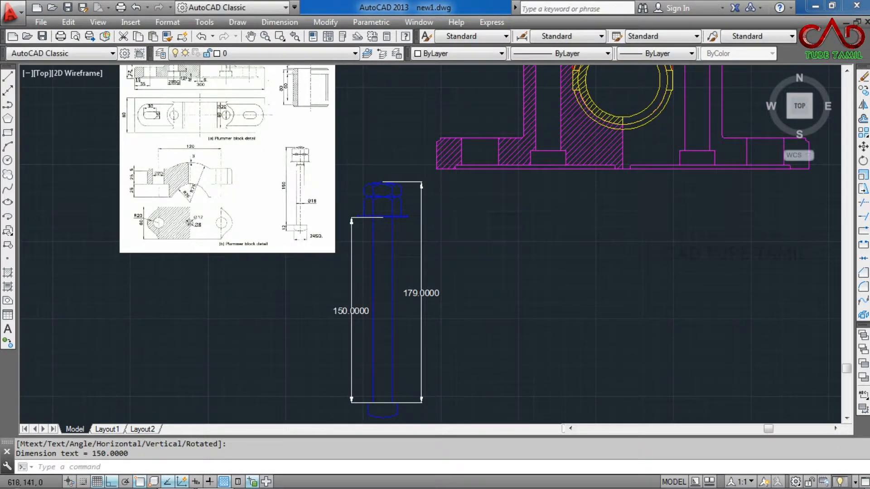
scroll(355, 292, up, 5)
scroll(353, 235, down, 2)
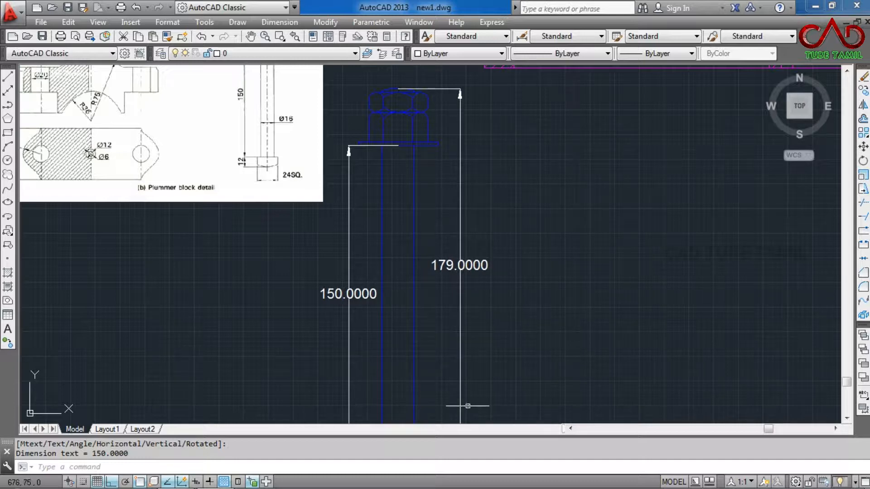
scroll(403, 231, down, 6)
scroll(400, 243, up, 6)
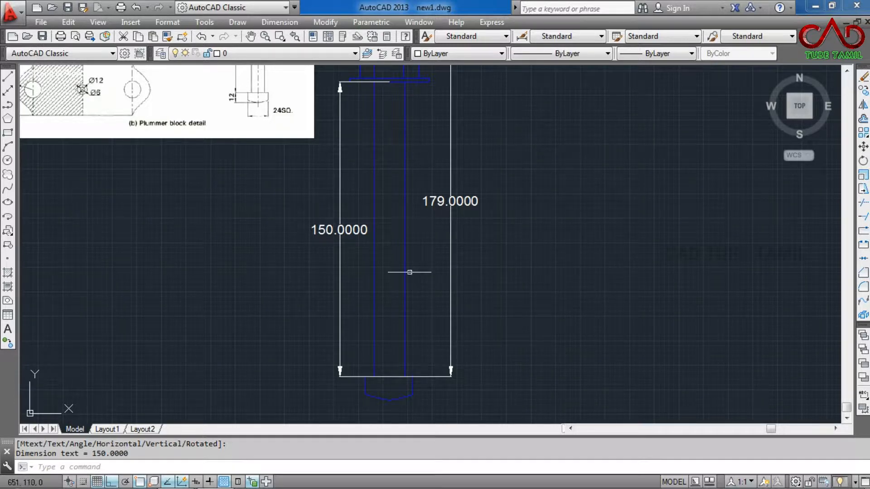
- Erase both vertical dimensions from the bolt
click(493, 166)
click(417, 239)
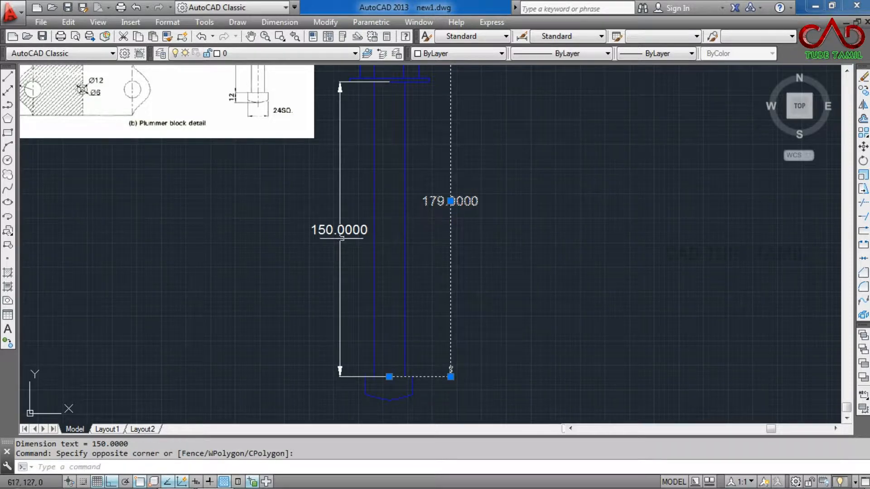
click(348, 205)
click(314, 241)
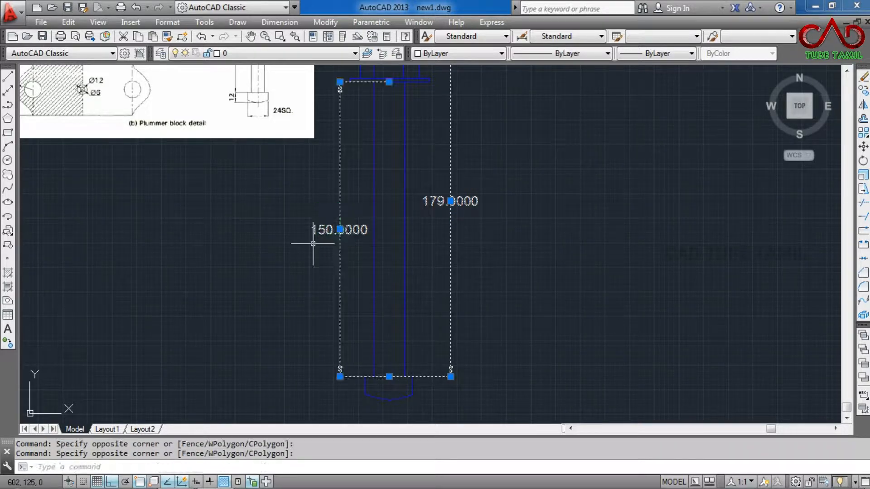
key(Delete)
- Erase the two long vertical shank lines between the bolt's washer and square head
click(437, 229)
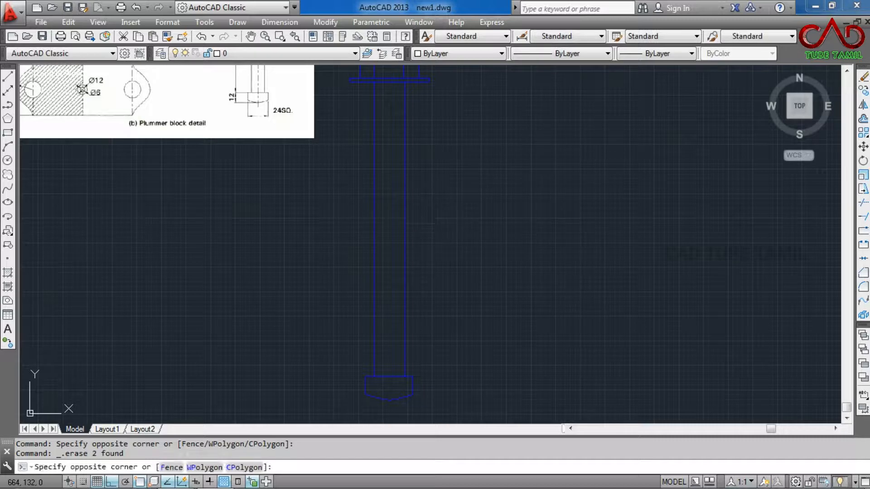
click(334, 265)
key(Delete)
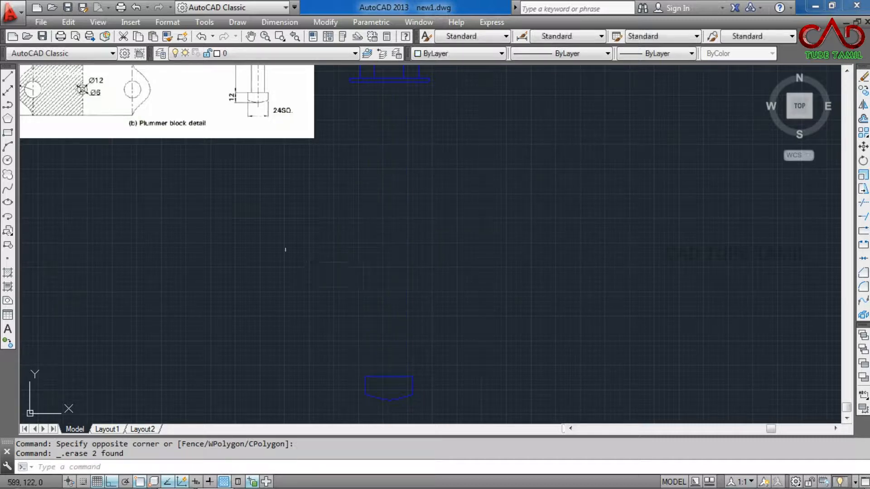
- Draw a line 121 down from the midpoint of the washer's underside, continuing 8 horizontally to the right
click(8, 78)
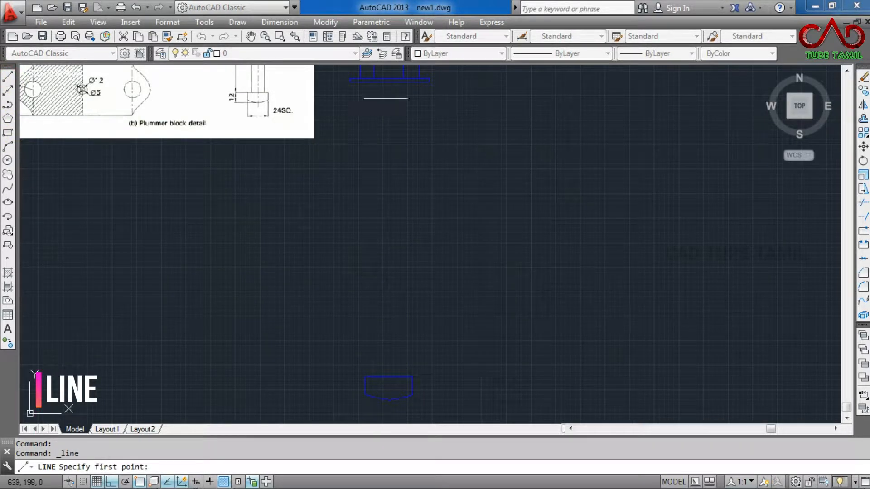
click(389, 82)
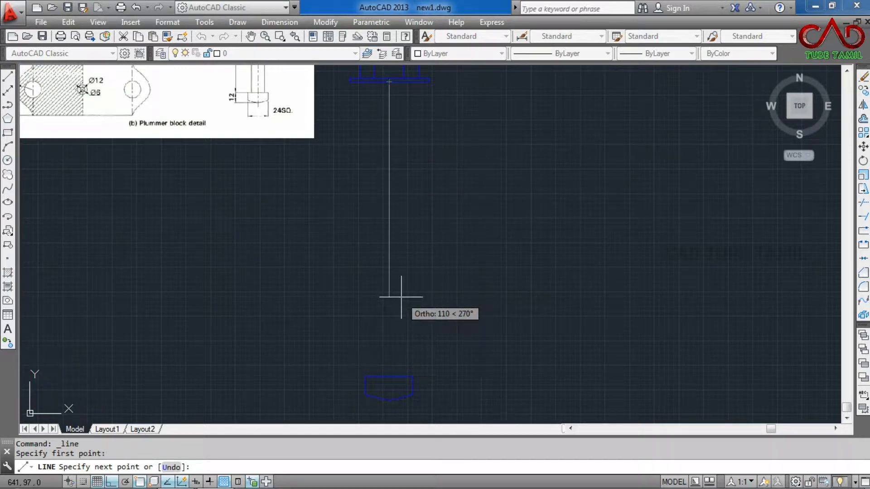
text(121)
key(Return)
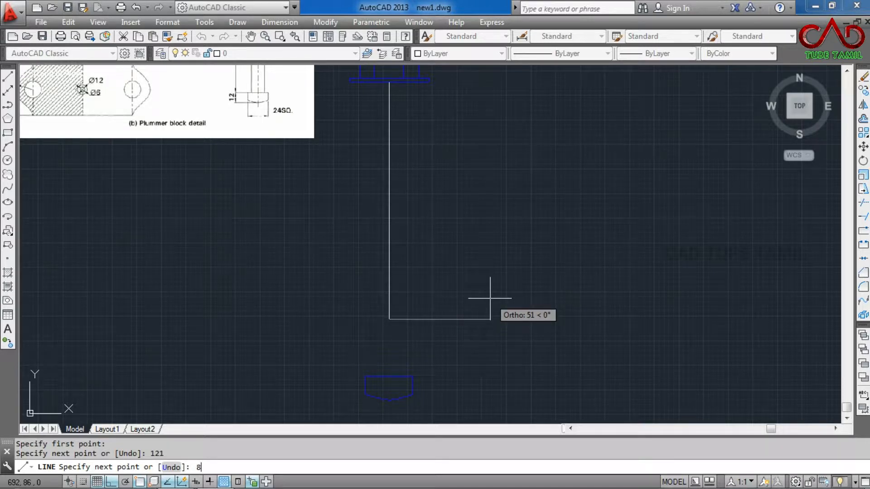
key(Return)
key(Escape)
- Draw a line 8 to the left from the centre line's lower end, continuing vertically up to the washer's underside
key(Return)
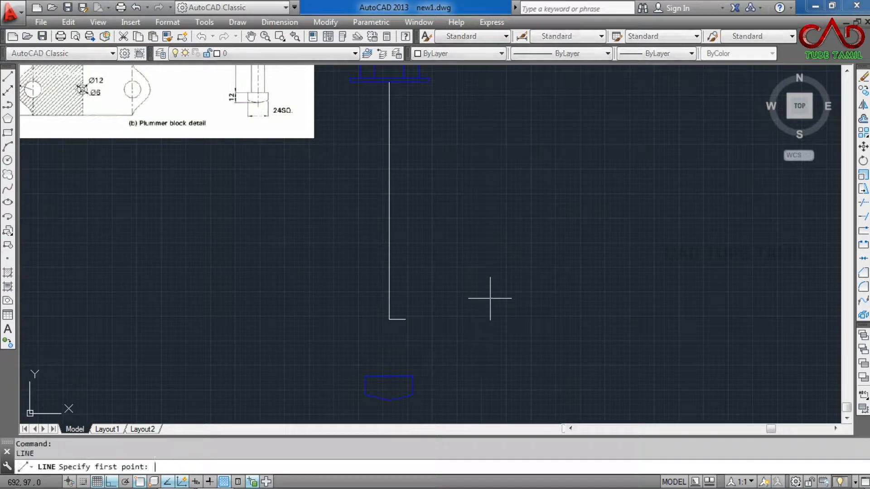
click(389, 320)
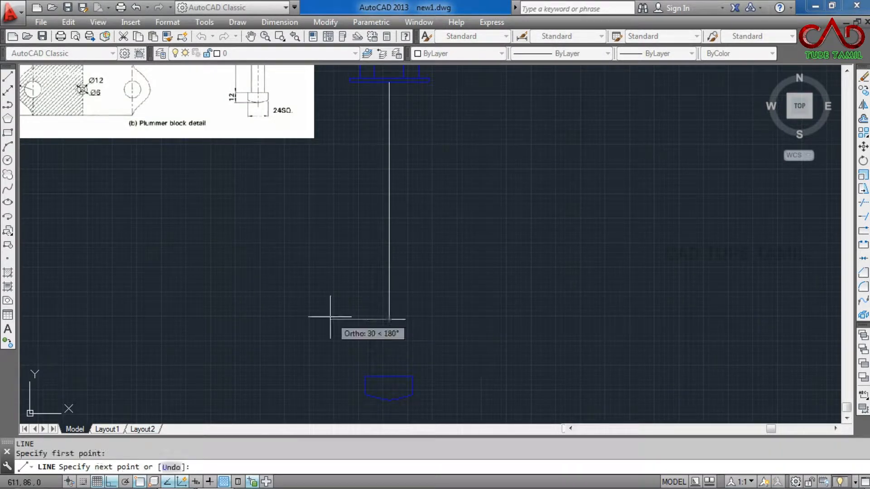
text(8)
key(Return)
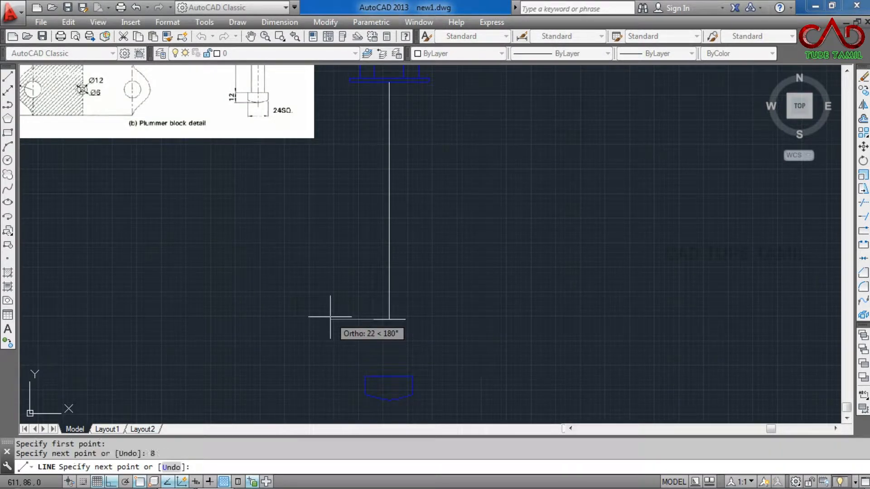
scroll(362, 95, up, 4)
scroll(372, 83, up, 4)
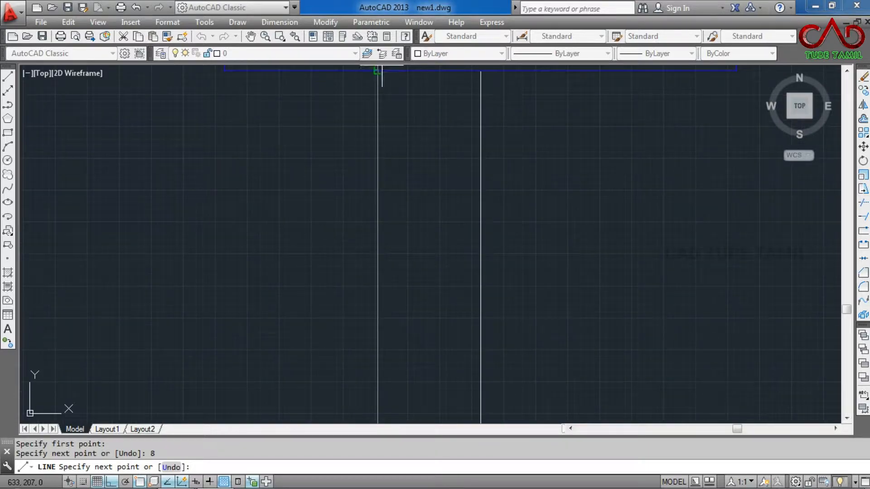
click(378, 72)
key(Escape)
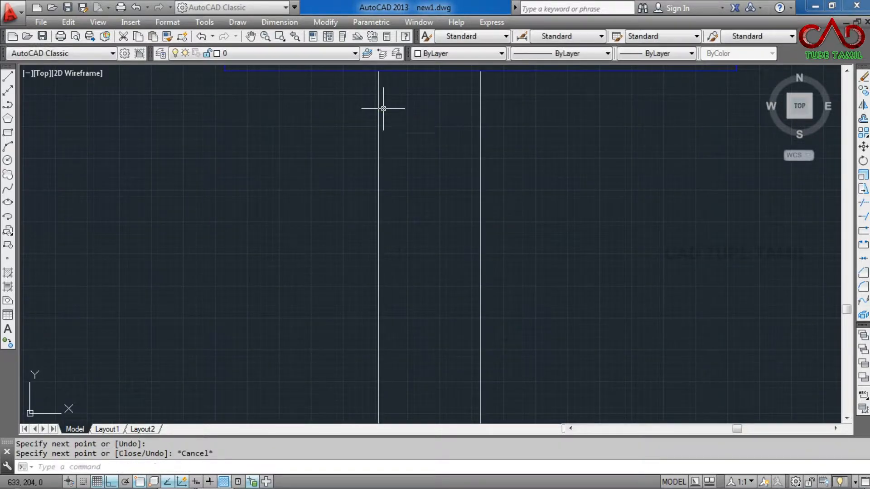
- Draw a vertical line from the right end of the short horizontal line up to the washer's underside
key(Return)
scroll(298, 339, down, 8)
scroll(287, 191, up, 8)
click(355, 189)
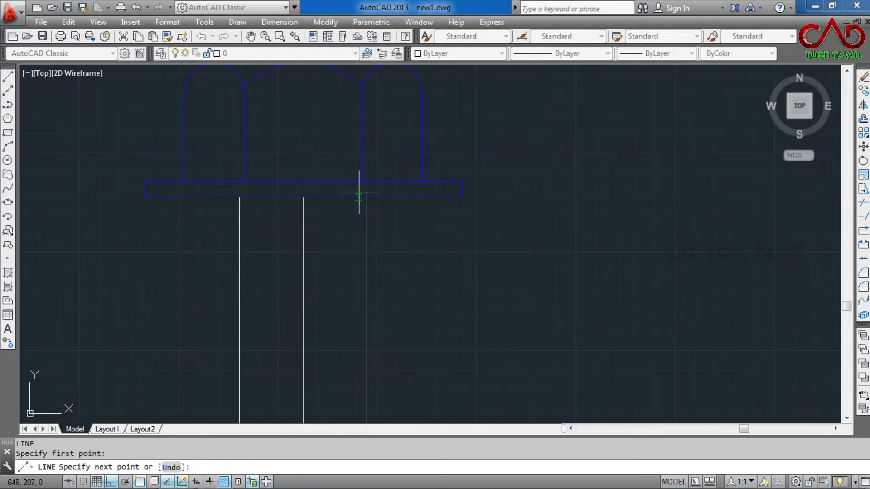
key(Escape)
- Erase the centre line and the two short horizontal lines, keeping the two outer shank lines
scroll(347, 181, down, 11)
scroll(340, 154, up, 5)
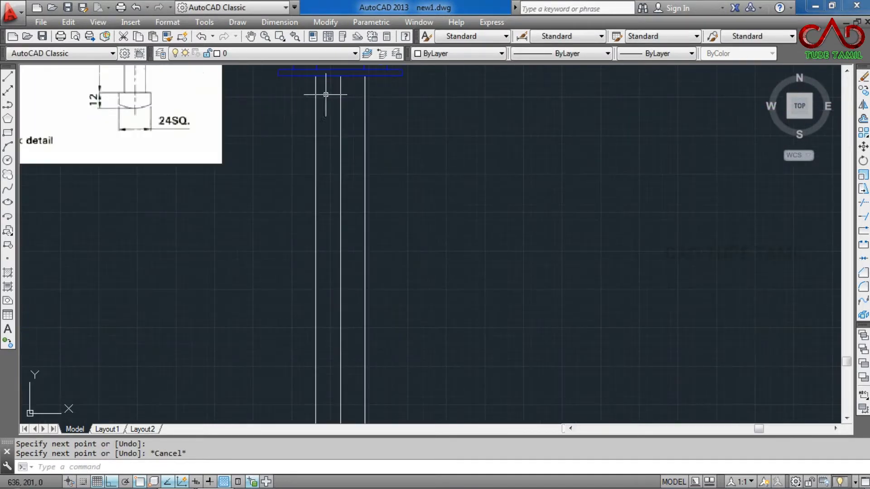
click(339, 160)
scroll(340, 197, down, 5)
scroll(341, 197, up, 5)
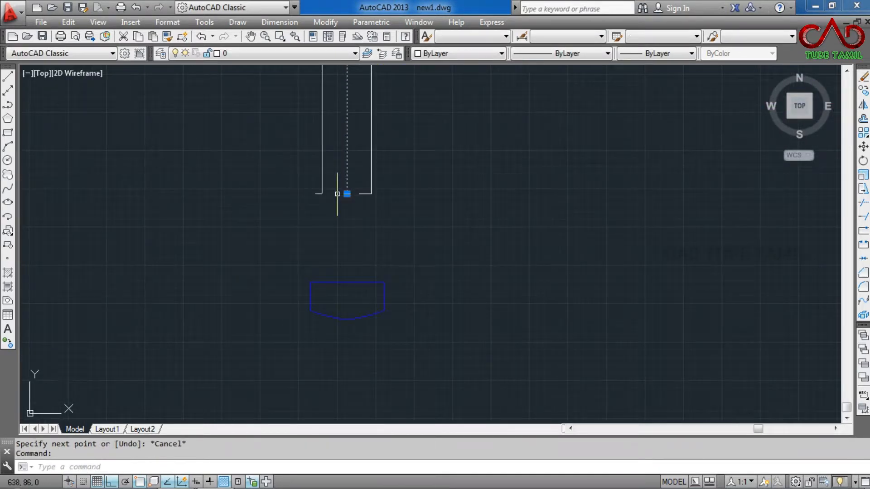
click(360, 195)
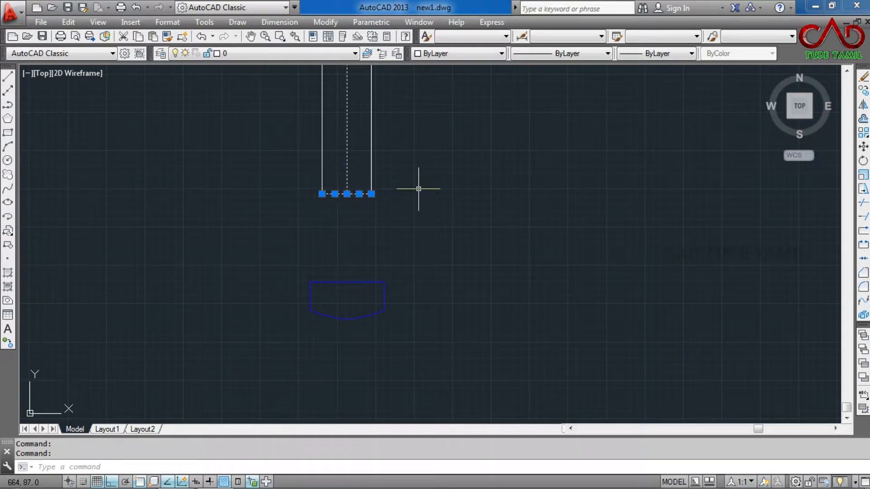
key(Delete)
- Change the colour of the two new shank lines to Blue
click(434, 116)
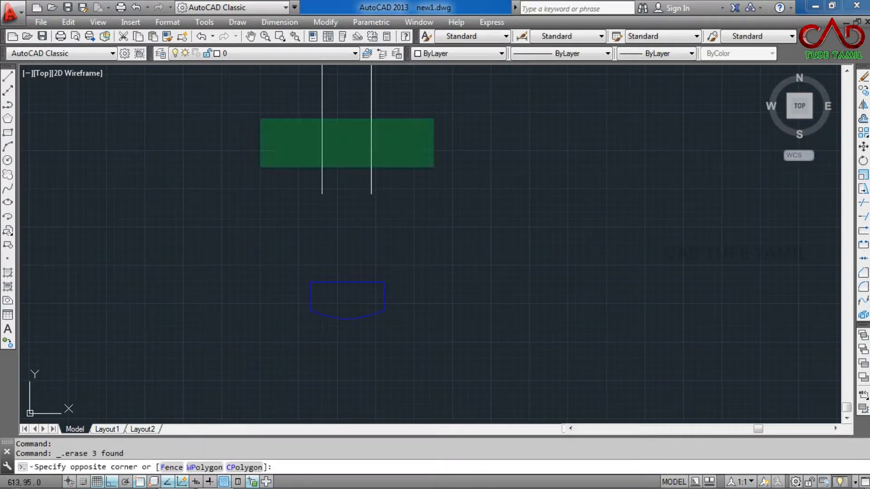
click(217, 200)
click(481, 54)
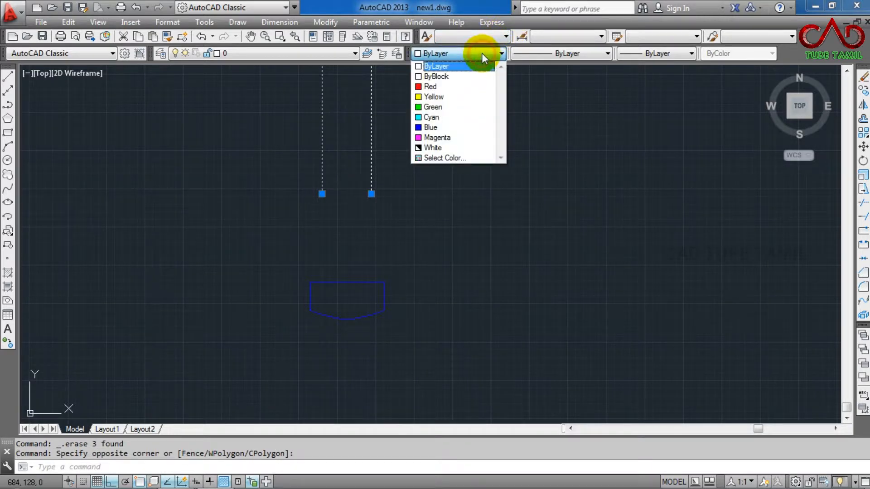
click(431, 127)
key(Escape)
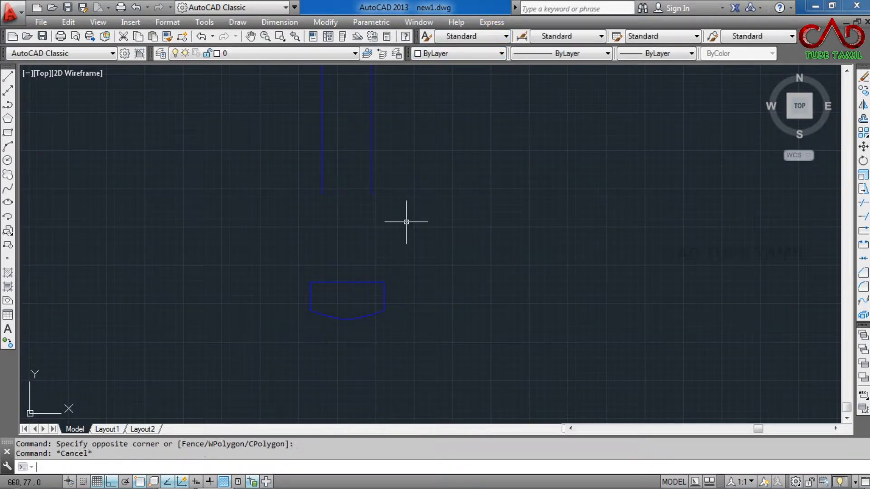
- Move the bolt's square head straight up so its top edge meets the lower ends of the shortened shank lines
click(435, 242)
click(267, 331)
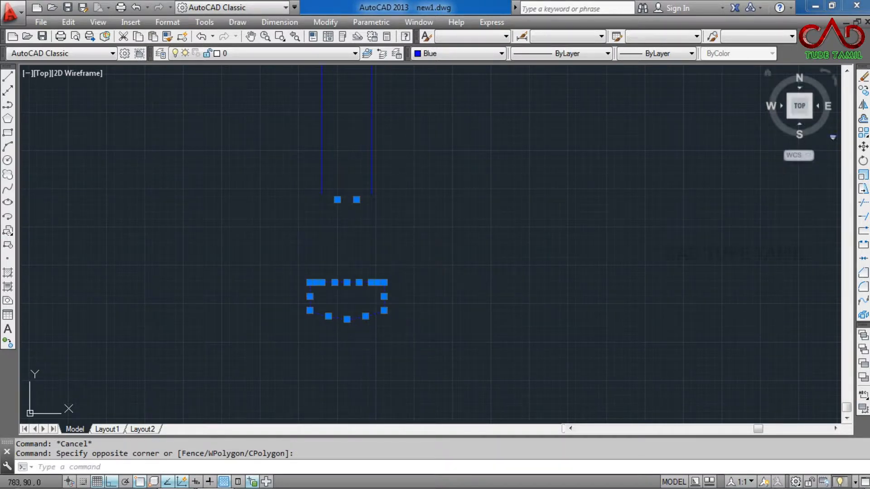
click(863, 146)
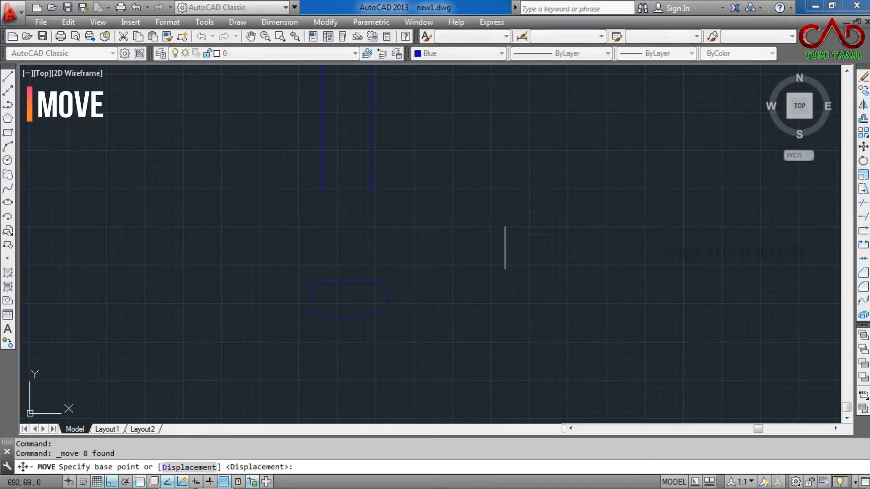
click(347, 282)
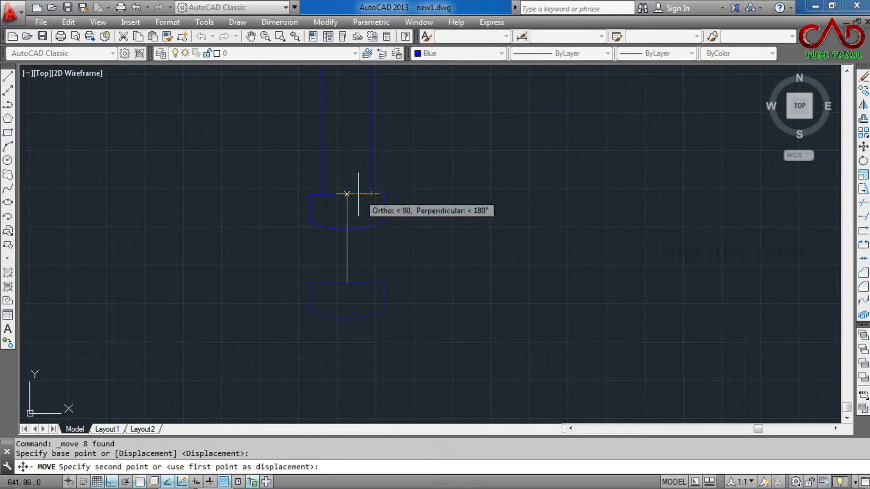
click(347, 194)
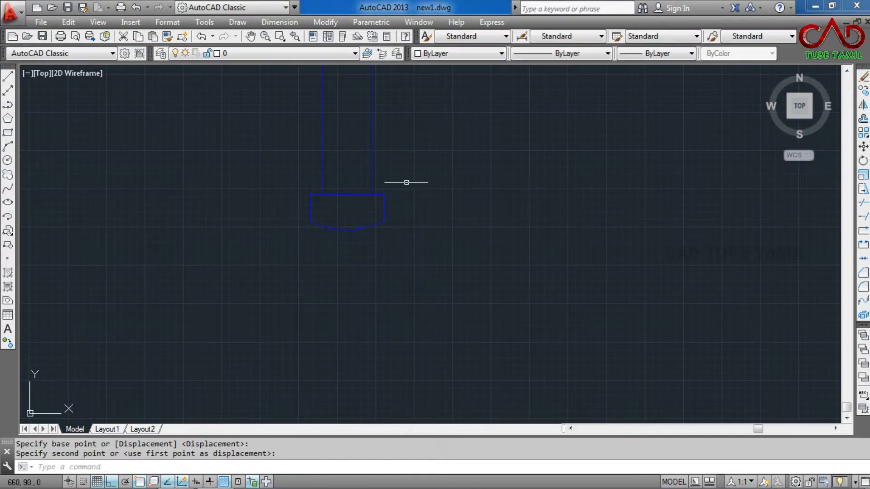
- Examine the shortened bolt alongside the plummer block assembly and the reference drawing
scroll(406, 182, down, 6)
scroll(392, 230, up, 4)
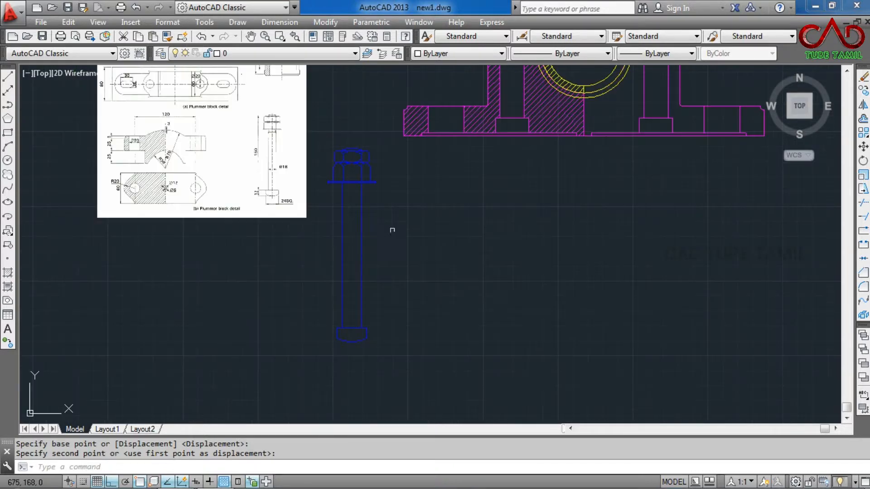
scroll(377, 141, down, 5)
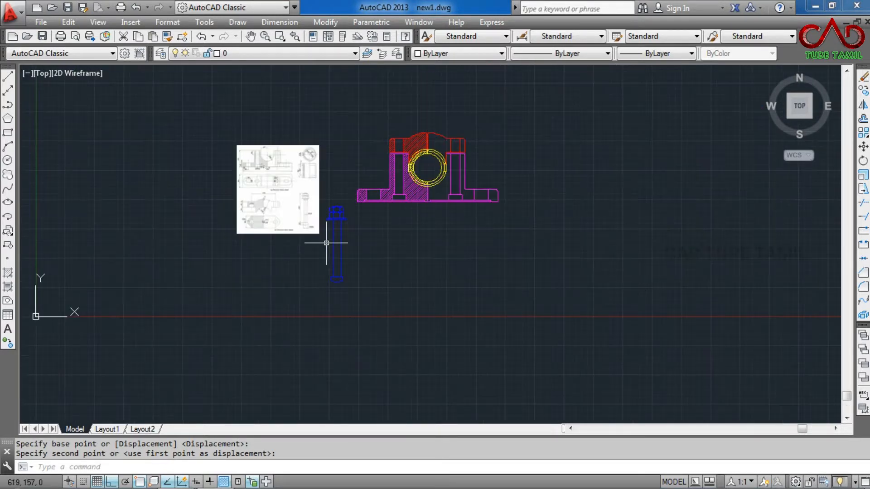
scroll(330, 243, up, 5)
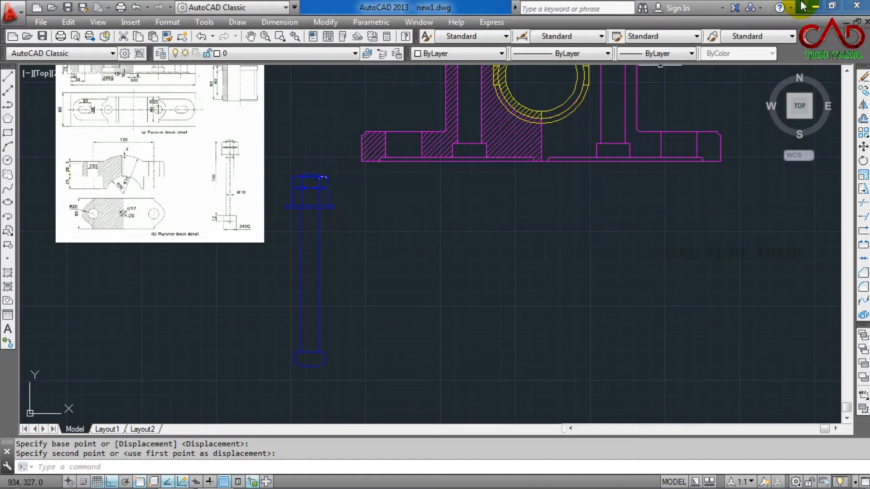
scroll(430, 253, down, 5)
scroll(442, 192, up, 5)
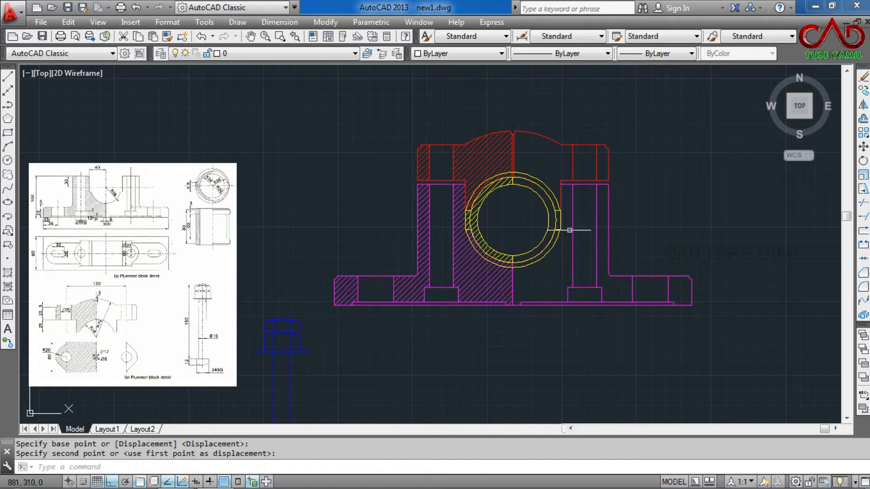
scroll(388, 271, down, 6)
scroll(388, 272, up, 4)
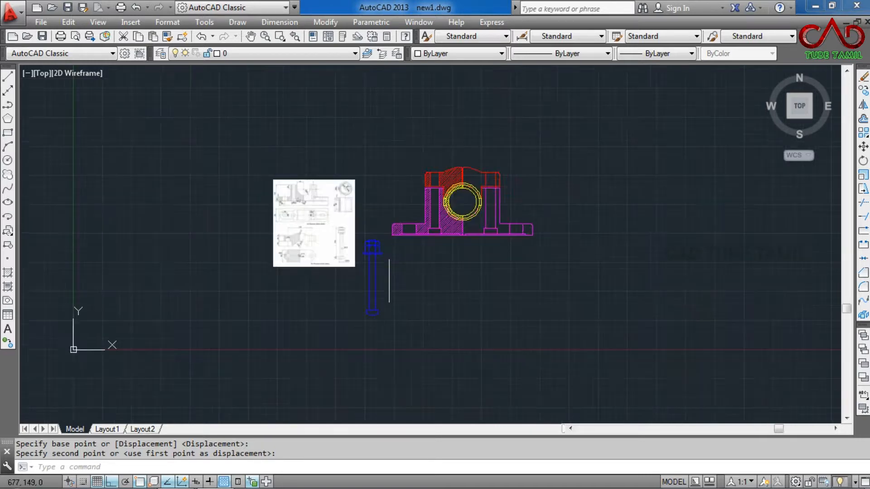
- Copy the complete bolt with nut and washer horizontally about 97 to the right, using the head's top midpoint as base point
click(381, 204)
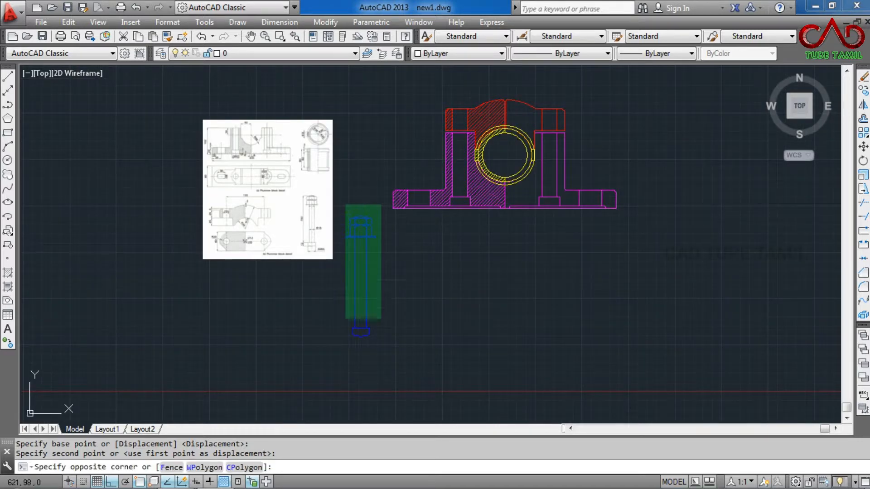
click(340, 358)
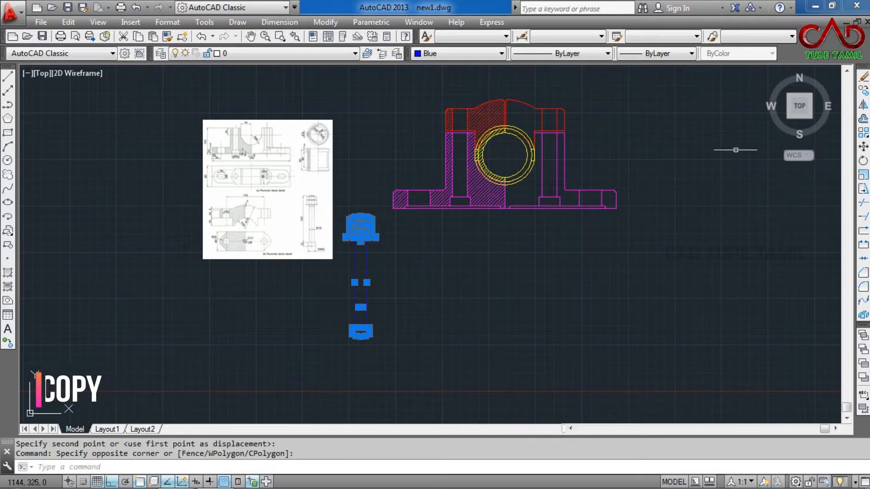
click(863, 91)
scroll(389, 312, up, 4)
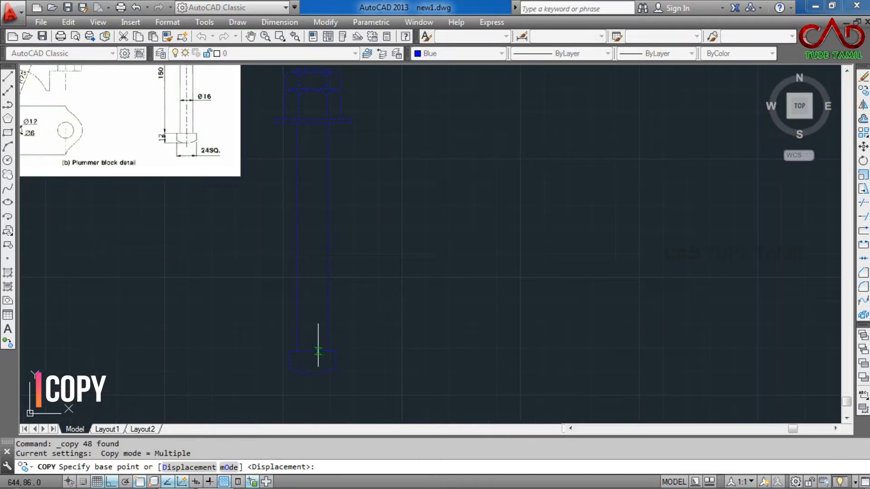
click(312, 351)
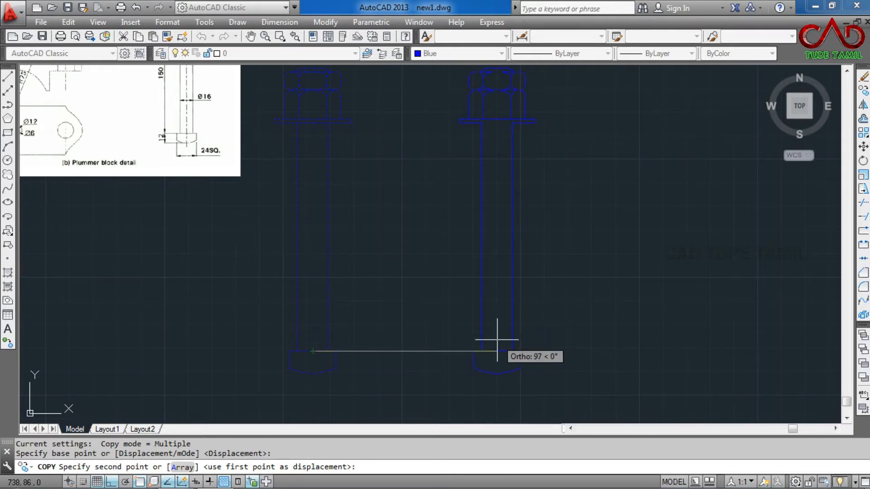
click(497, 339)
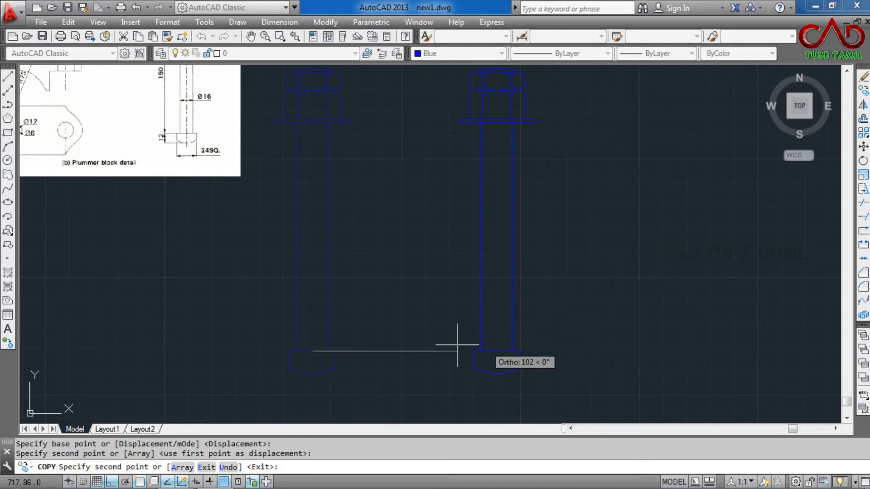
key(Escape)
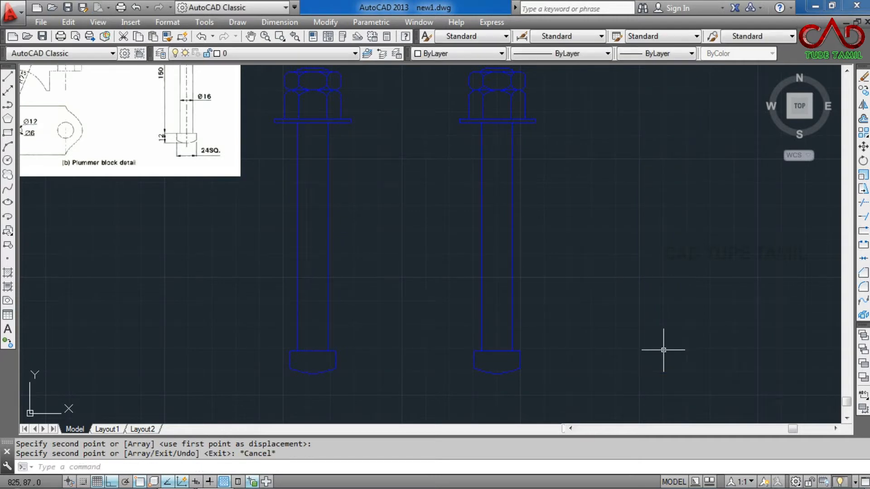
- Move the left bolt into the base's left bolt hole, placing its head's top midpoint on the midpoint of the recess's upper edge
scroll(453, 399, down, 5)
scroll(452, 398, up, 3)
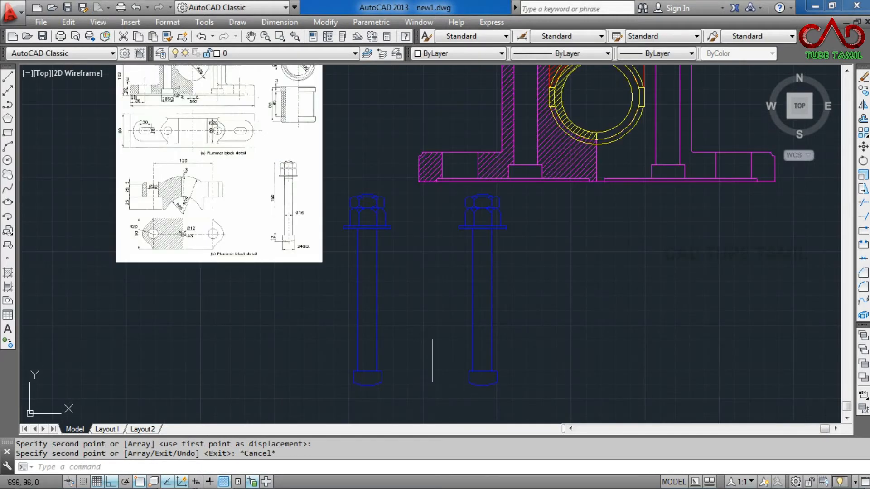
click(401, 180)
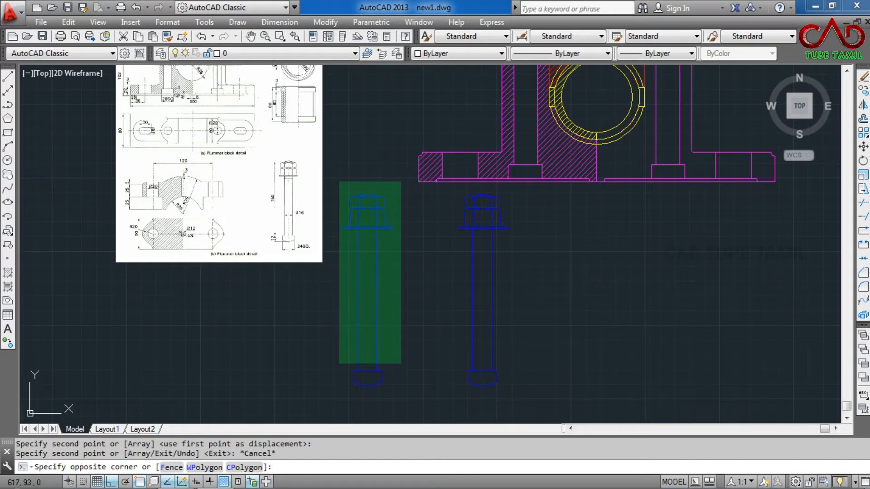
click(340, 405)
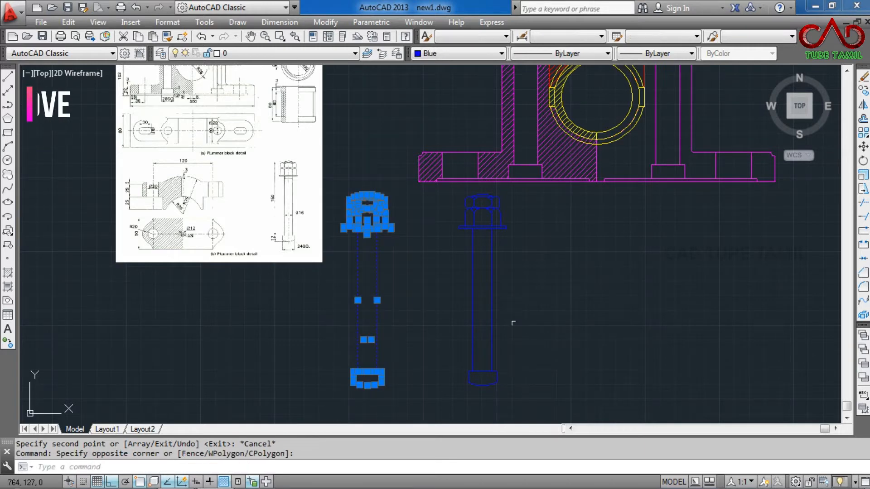
click(863, 146)
scroll(426, 365, up, 4)
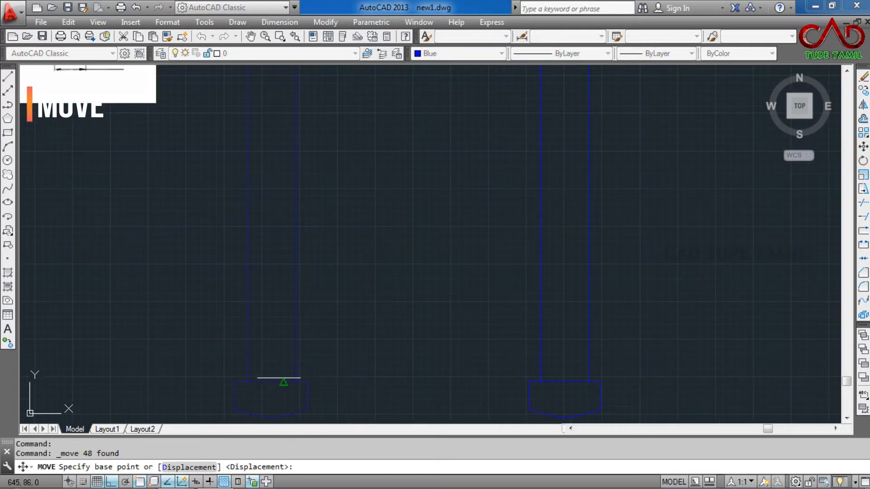
click(271, 381)
scroll(266, 369, down, 5)
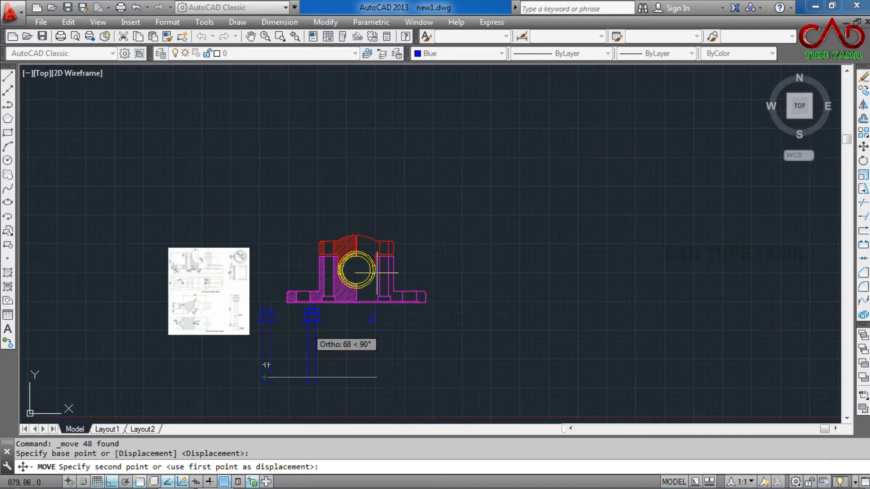
scroll(317, 291, up, 5)
scroll(330, 293, up, 2)
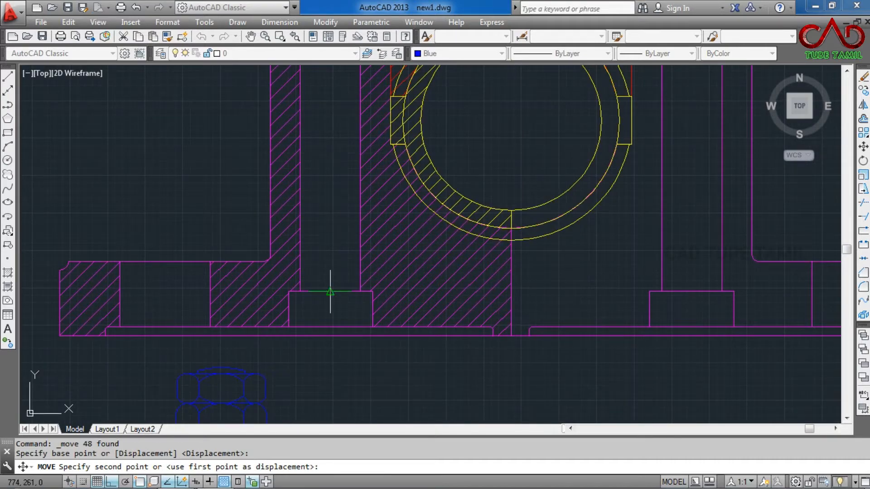
scroll(330, 291, down, 2)
click(332, 287)
scroll(333, 321, down, 5)
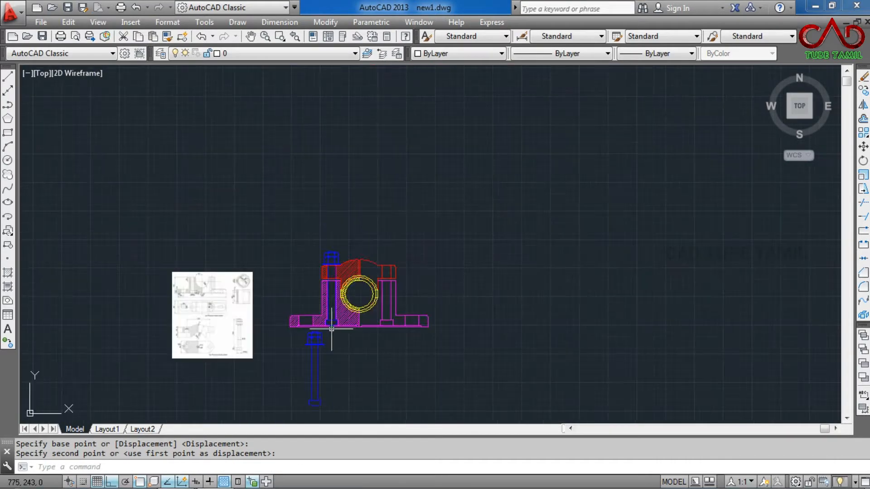
scroll(335, 306, up, 6)
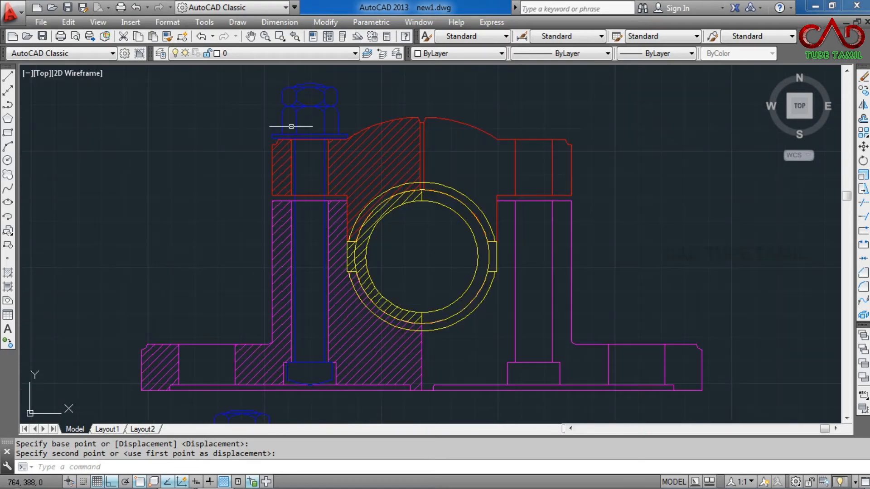
- Move the remaining bolt into the base's right bolt hole, placing its head's top midpoint on the midpoint of the recess's upper edge
scroll(293, 105, down, 4)
scroll(288, 273, up, 2)
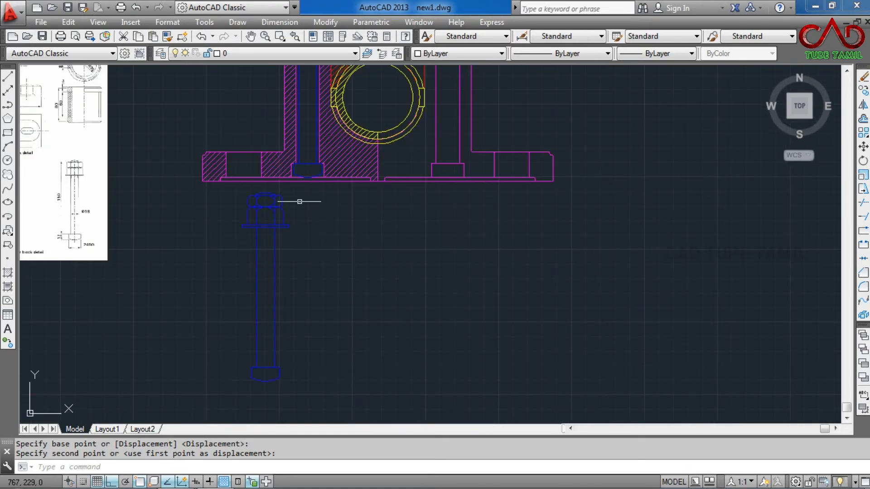
click(297, 191)
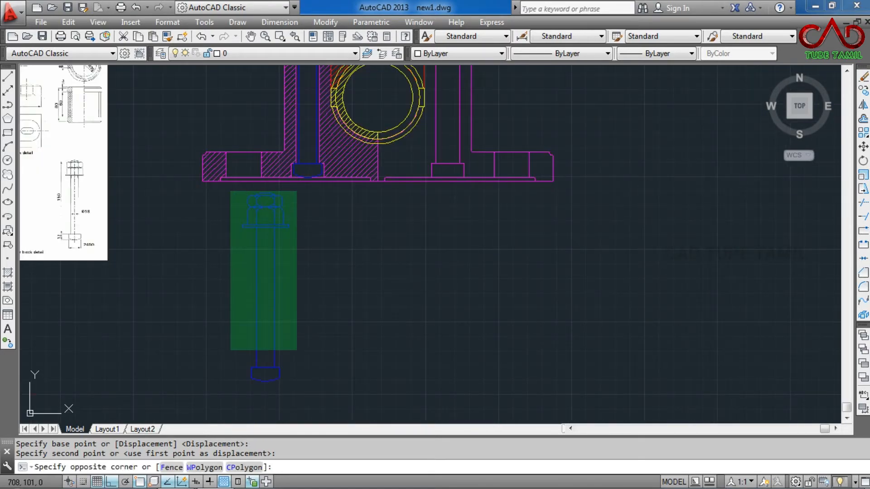
click(236, 400)
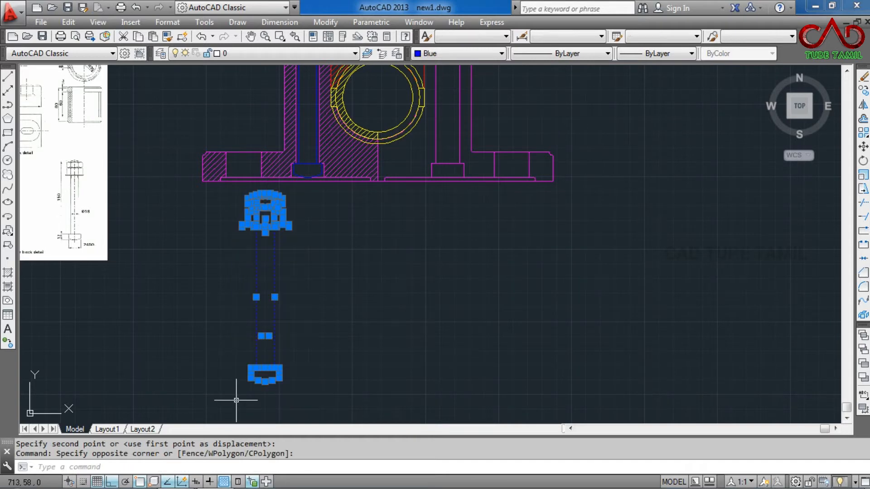
click(862, 146)
scroll(280, 343, up, 3)
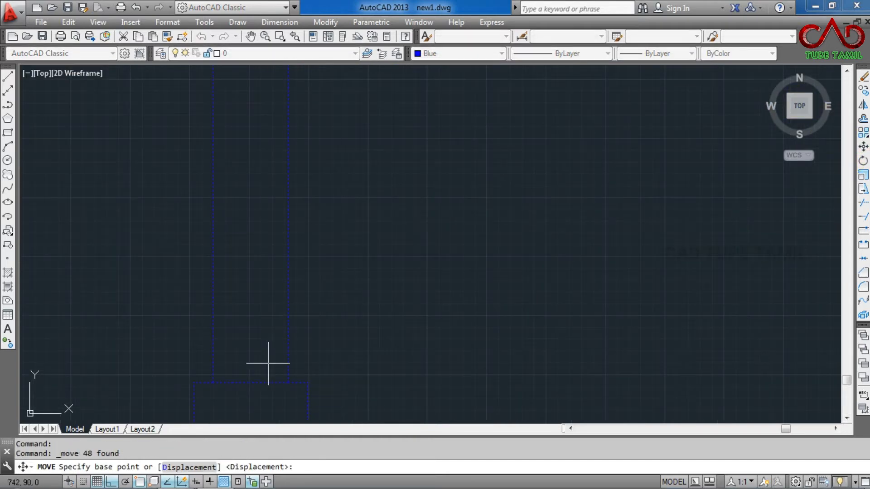
click(250, 382)
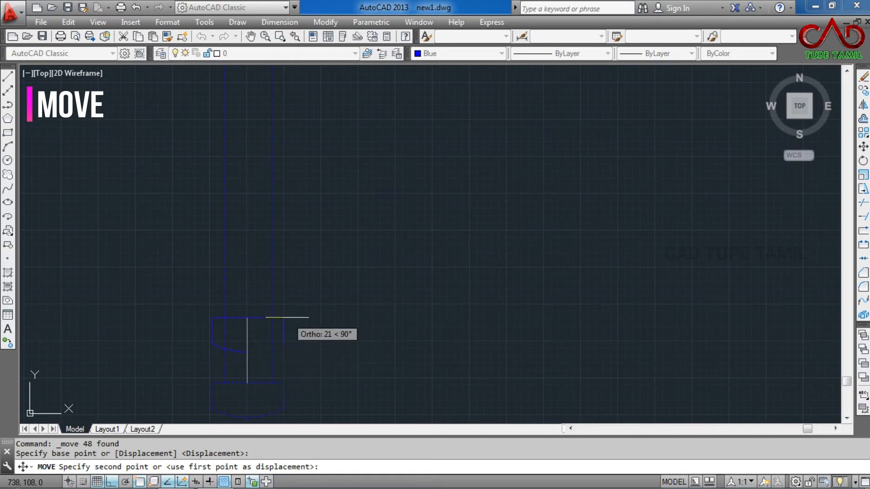
scroll(242, 344, down, 3)
scroll(302, 199, up, 6)
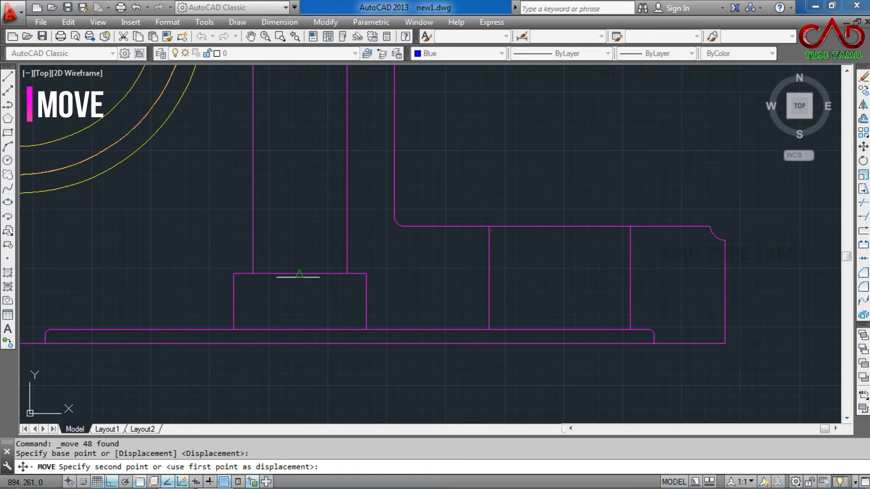
click(299, 273)
scroll(299, 273, down, 8)
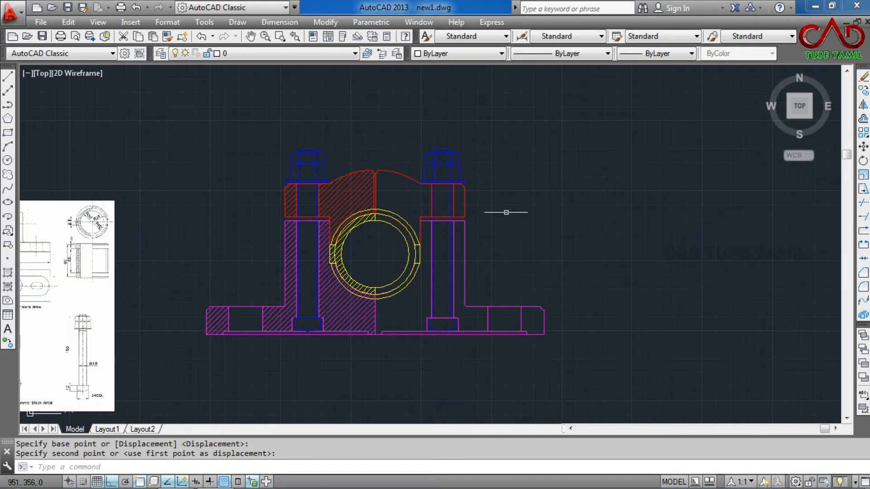
- Examine the assembled plummer block with both bolts fitted and compare it with the reference drawing
scroll(476, 280, up, 2)
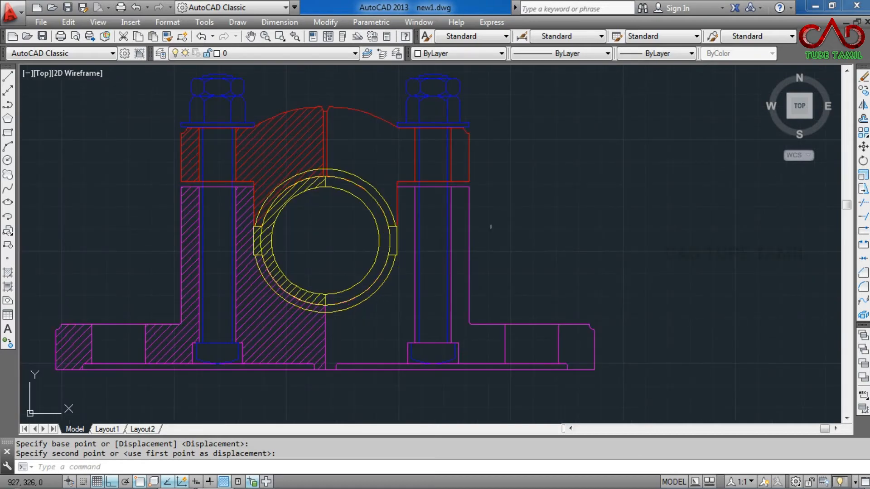
scroll(557, 235, down, 3)
scroll(562, 245, up, 2)
scroll(475, 172, down, 2)
scroll(475, 160, up, 2)
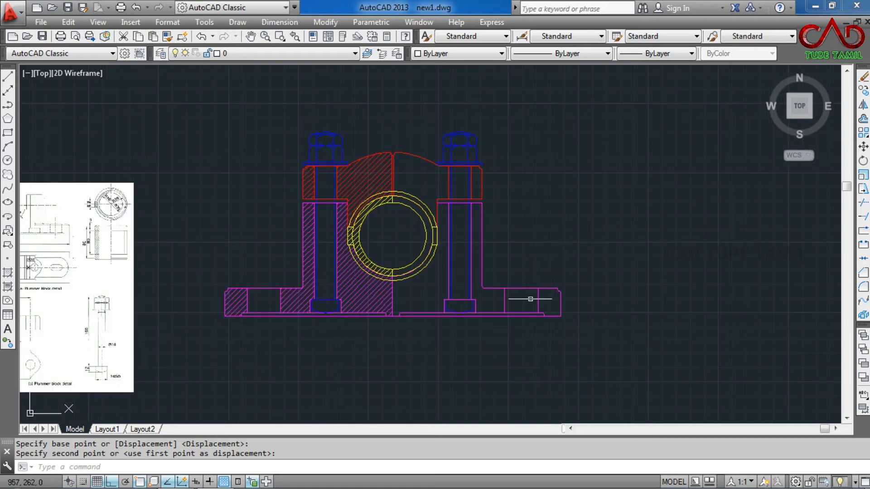
scroll(531, 299, down, 2)
scroll(293, 306, up, 2)
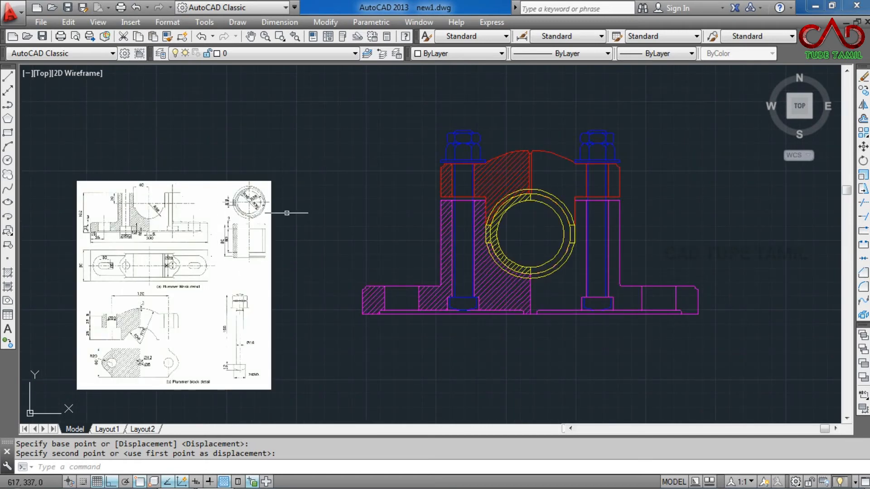
scroll(254, 295, down, 2)
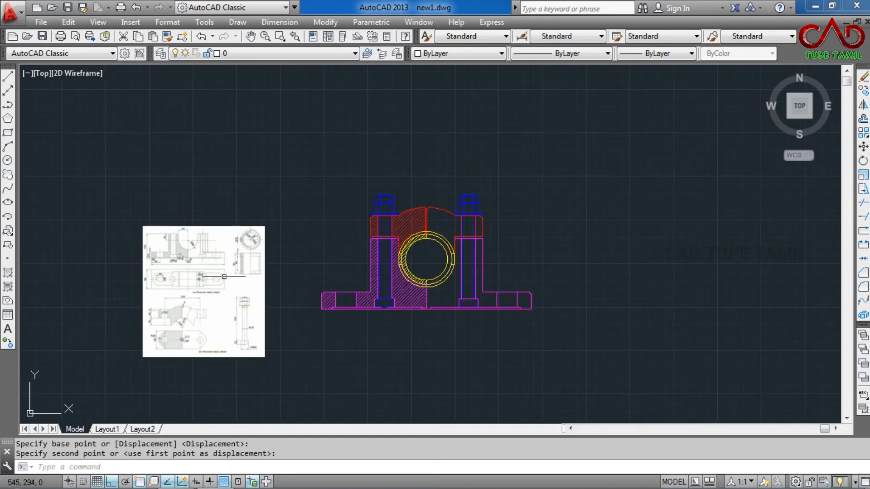